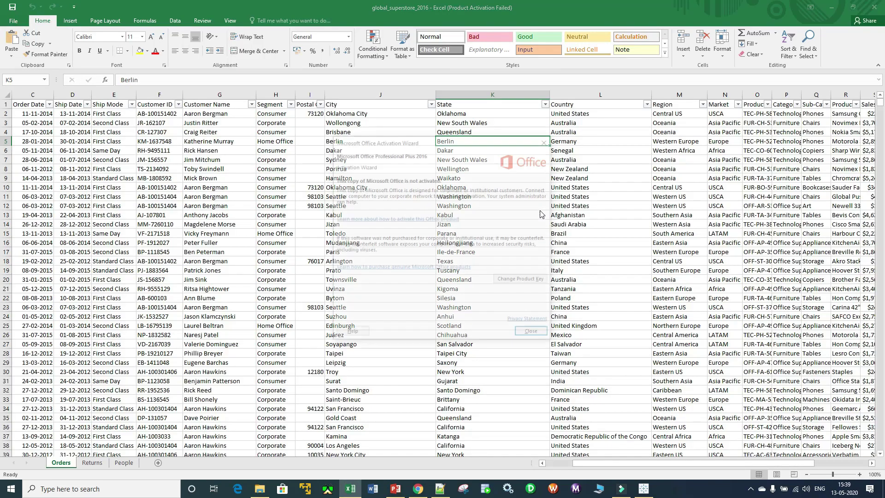
Step: Dismiss the Office activation wizard and enlarge the Orders sheet's view to 140%
{"action": "left_click", "coordinate": [547, 140]}
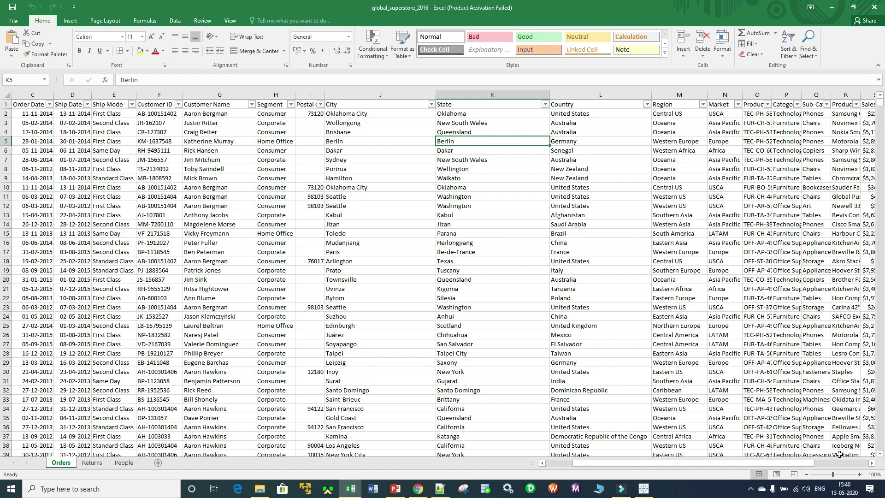
{"action": "left_click", "coordinate": [860, 474]}
{"action": "left_click", "coordinate": [859, 474]}
{"action": "left_click", "coordinate": [859, 474]}
{"action": "left_click", "coordinate": [860, 474]}
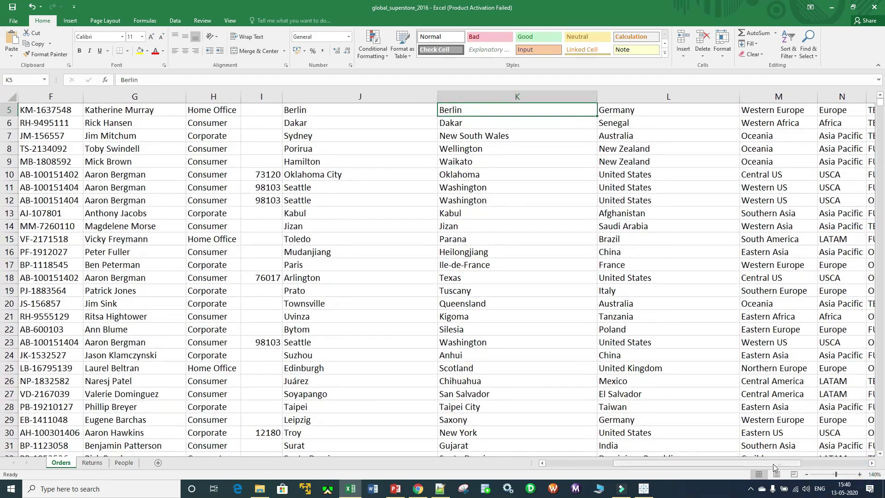
{"action": "left_click_drag", "start_coordinate": [772, 463], "coordinate": [705, 463]}
{"action": "scroll", "coordinate": [365, 363], "scroll_direction": "up", "scroll_amount": 2}
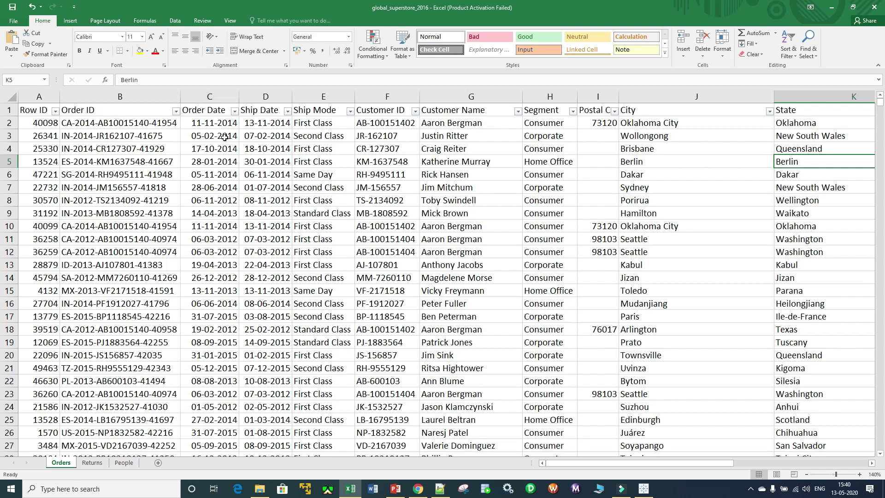
Step: Widen the Sales column of the Orders sheet to fit its values
{"action": "left_click_drag", "start_coordinate": [573, 463], "coordinate": [712, 460]}
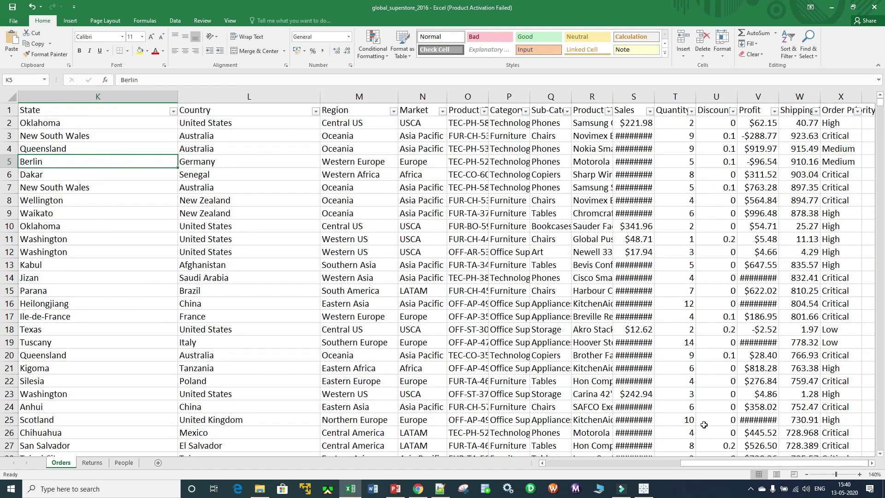
{"action": "double_click", "coordinate": [656, 96]}
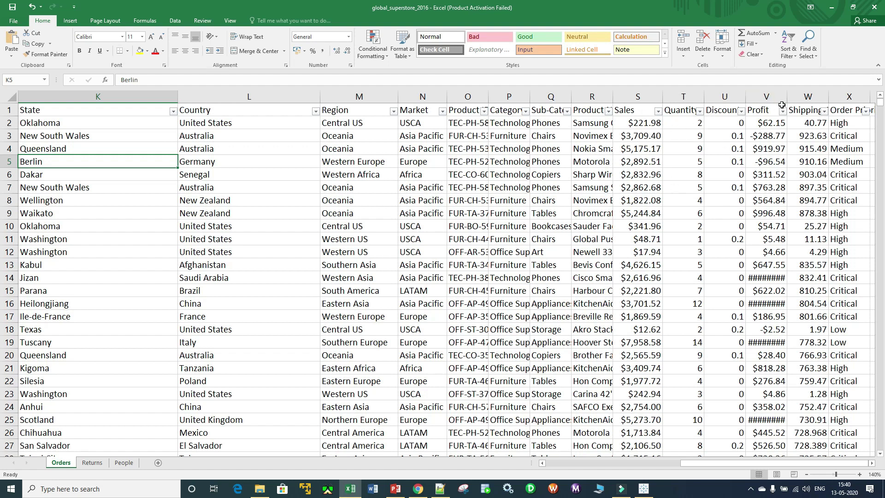
{"action": "scroll", "coordinate": [417, 141], "scroll_direction": "left", "scroll_amount": 5}
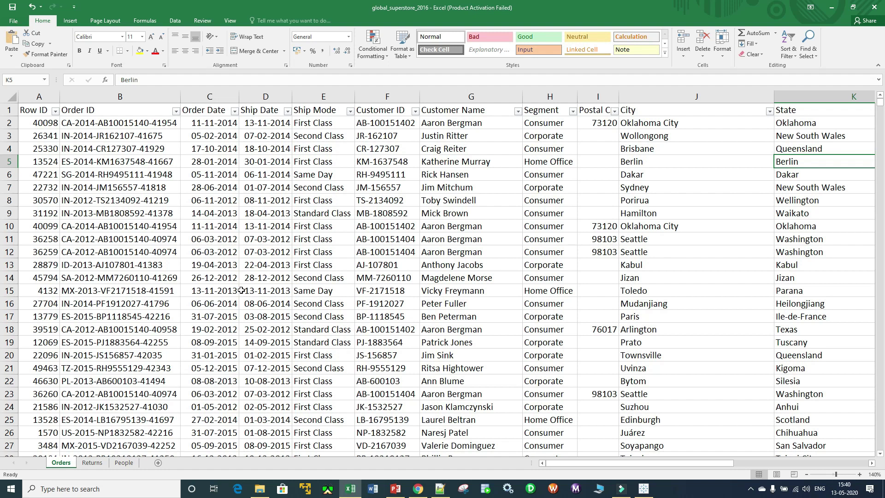
Step: Create a PivotTable from the Orders data on a new worksheet
{"action": "left_click", "coordinate": [70, 21]}
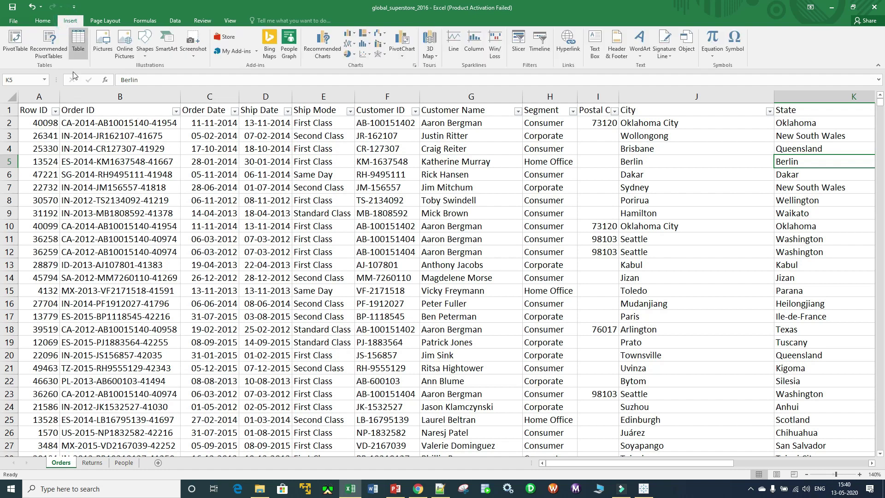
{"action": "left_click", "coordinate": [14, 46]}
{"action": "left_click", "coordinate": [260, 294]}
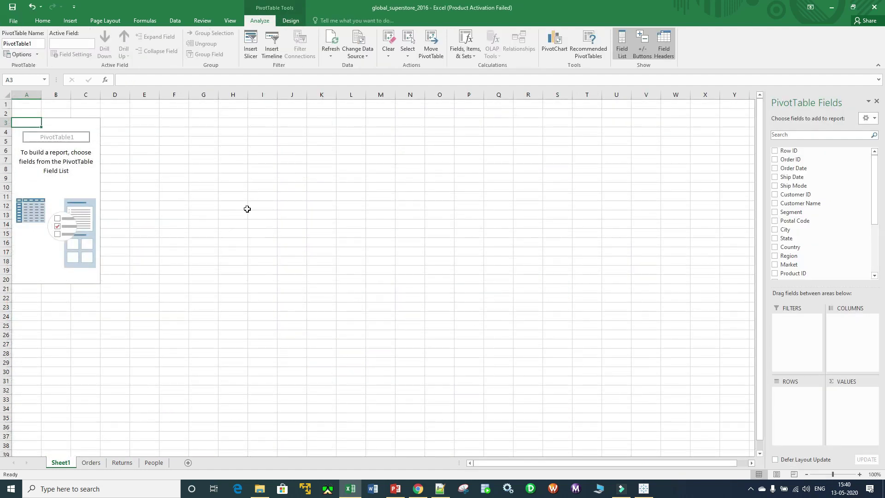
Step: Add the Sales field to the PivotTable's values as a sum
{"action": "left_click_drag", "start_coordinate": [874, 168], "coordinate": [881, 237]}
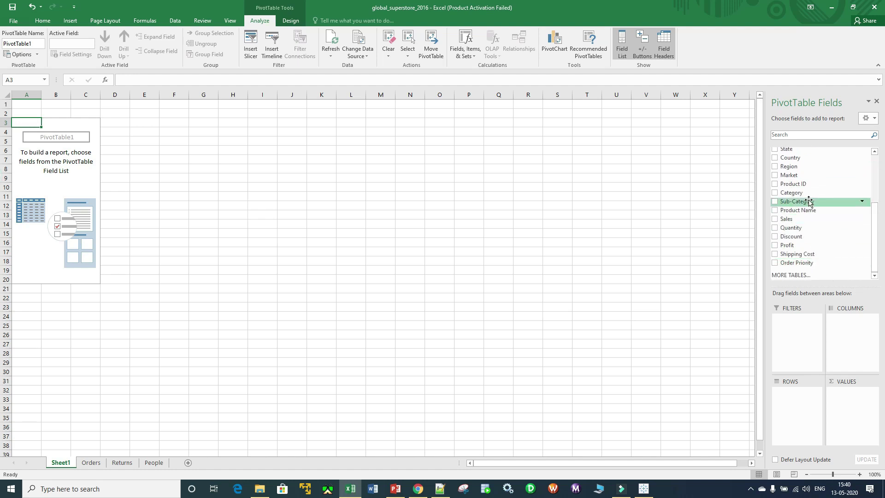
{"action": "left_click_drag", "start_coordinate": [874, 244], "coordinate": [873, 234]}
{"action": "left_click_drag", "start_coordinate": [793, 238], "coordinate": [844, 398]}
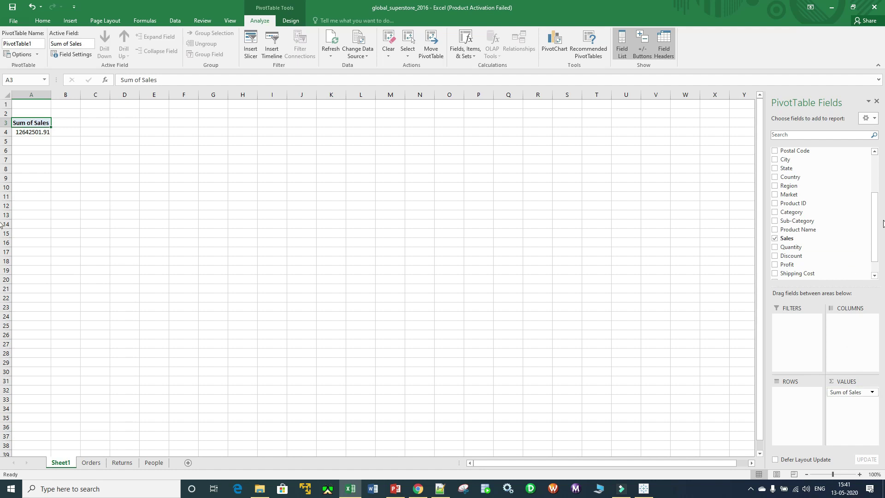
Step: Add Category to the PivotTable's rows with Sub-Category nested beneath it
{"action": "mouse_move", "coordinate": [874, 238]}
{"action": "left_mouse_down"}
{"action": "mouse_move", "coordinate": [874, 203]}
{"action": "mouse_move", "coordinate": [874, 226]}
{"action": "left_mouse_up"}
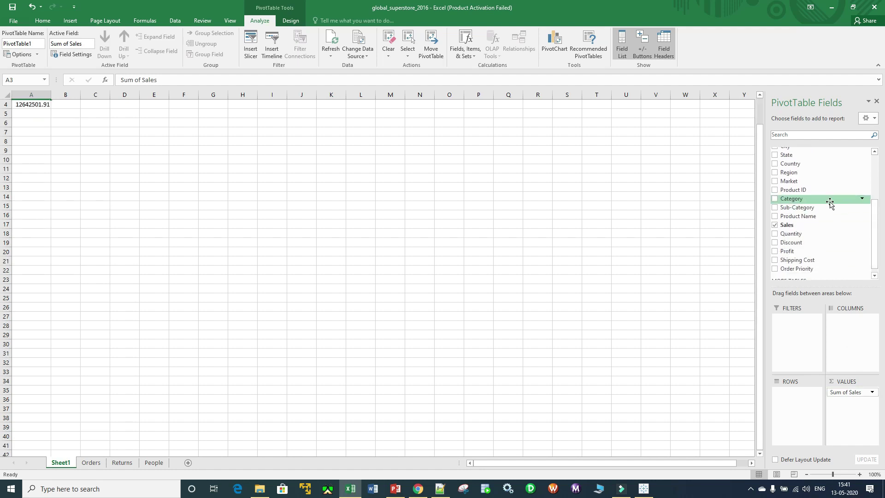
{"action": "left_click_drag", "start_coordinate": [800, 201], "coordinate": [801, 403]}
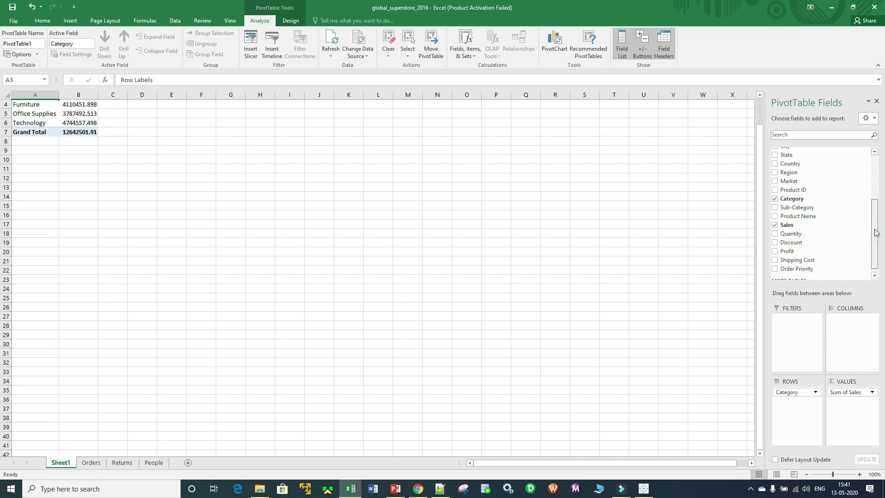
{"action": "scroll", "coordinate": [875, 229], "scroll_direction": "down", "scroll_amount": 1}
{"action": "left_click_drag", "start_coordinate": [798, 204], "coordinate": [794, 412]}
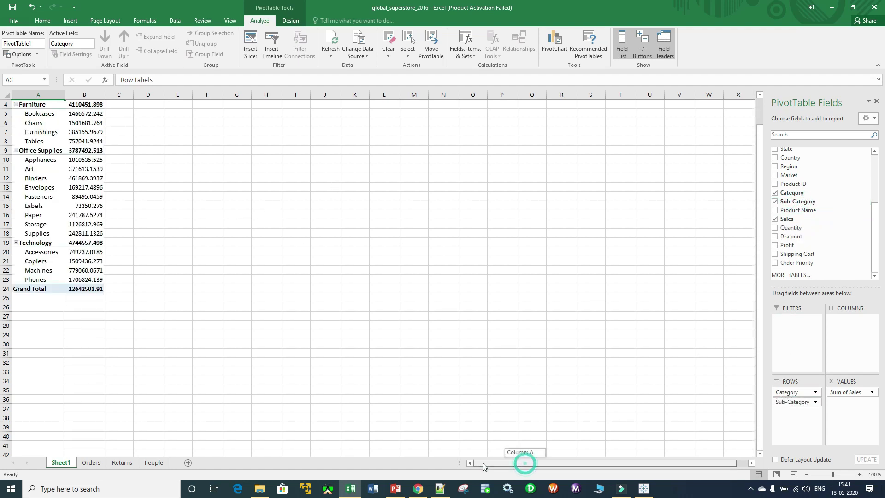
{"action": "scroll", "coordinate": [206, 369], "scroll_direction": "up", "scroll_amount": 1}
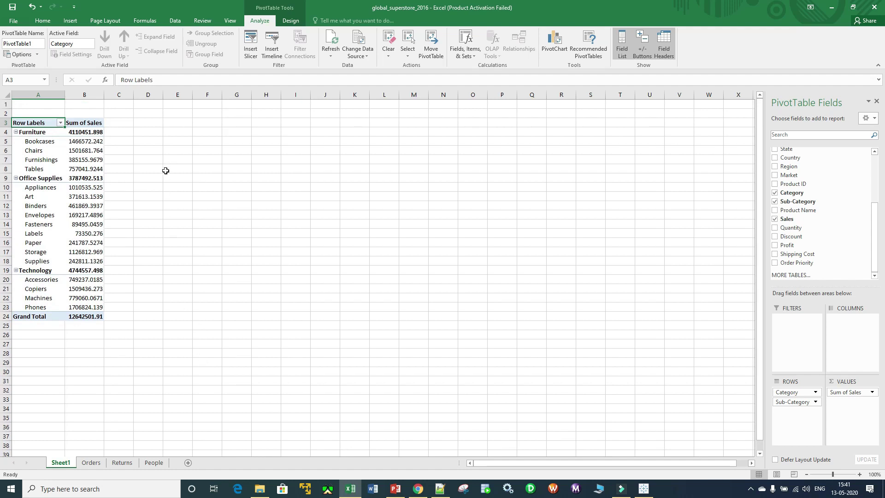
Step: Review the PivotTable's sales by category: Furniture, Office Supplies and Technology
{"action": "left_click_drag", "start_coordinate": [46, 120], "coordinate": [105, 314]}
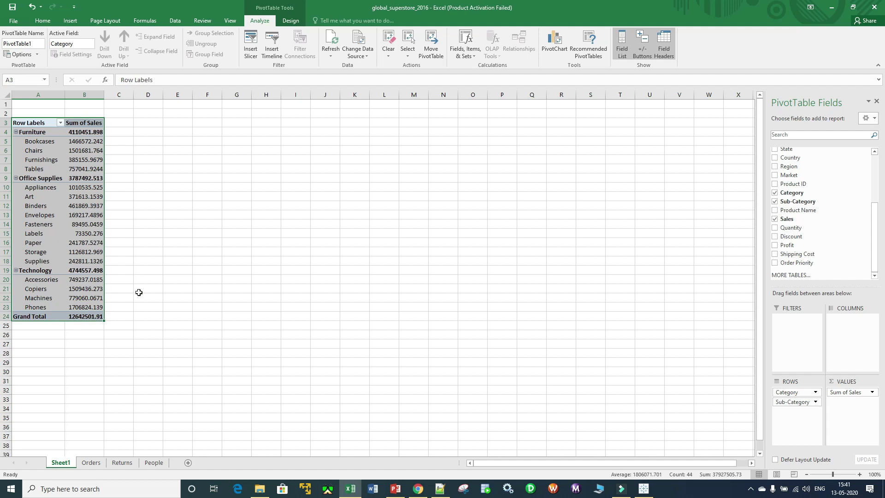
{"action": "left_click", "coordinate": [226, 186]}
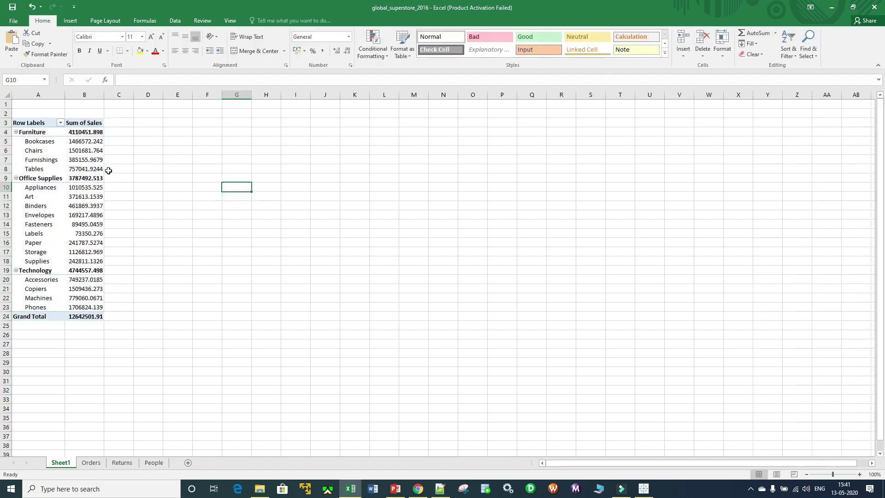
{"action": "left_click", "coordinate": [35, 132]}
{"action": "left_click", "coordinate": [39, 180]}
{"action": "left_click", "coordinate": [30, 272]}
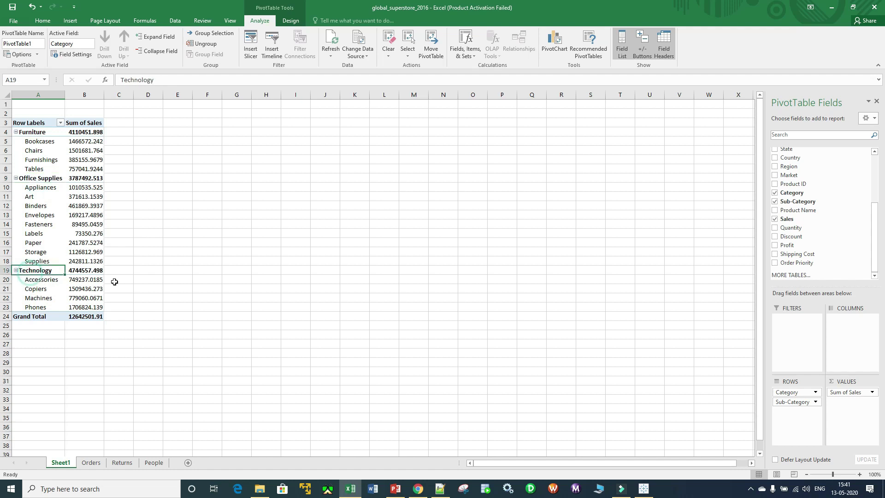
Step: Enlarge the PivotTable sheet to 150% and review the Furniture sub-categories Bookcases, Chairs, Furnishings and Tables
{"action": "left_click", "coordinate": [859, 474]}
{"action": "left_click", "coordinate": [859, 474]}
{"action": "left_click", "coordinate": [860, 474]}
{"action": "left_click", "coordinate": [859, 475]}
{"action": "left_click", "coordinate": [860, 474]}
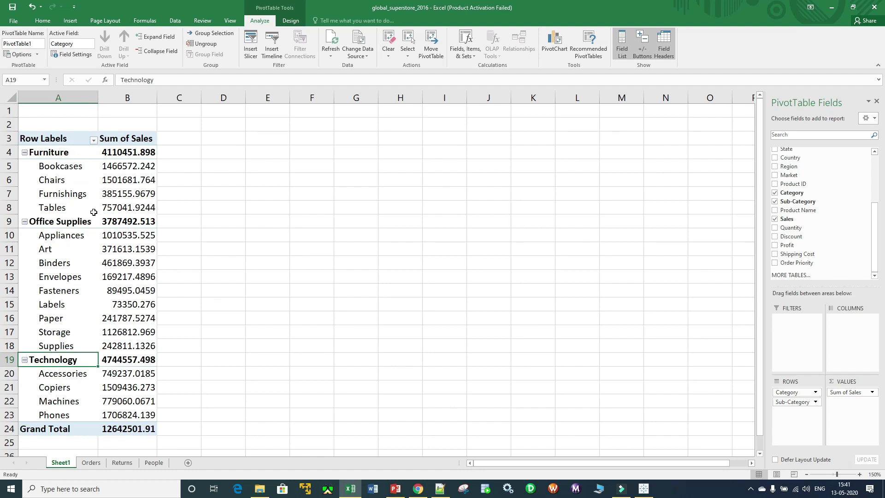
{"action": "left_click", "coordinate": [74, 167]}
{"action": "left_click", "coordinate": [70, 181]}
{"action": "left_click", "coordinate": [72, 194]}
{"action": "left_click", "coordinate": [68, 210]}
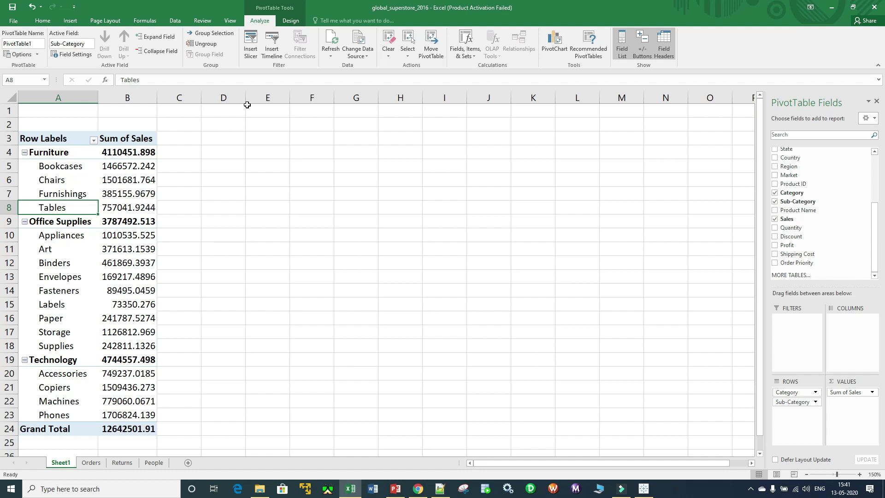
Step: Insert a 3-D clustered column PivotChart of the sales data and place it beside the PivotTable, around columns F to M
{"action": "left_click", "coordinate": [70, 20]}
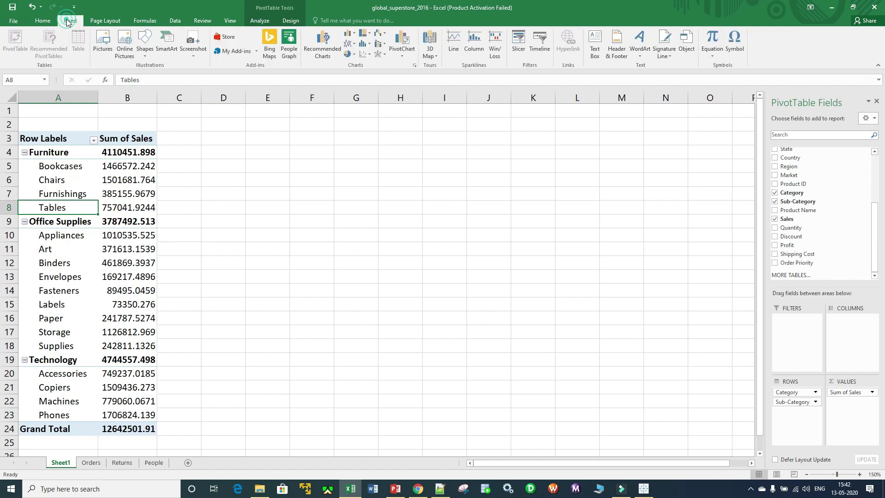
{"action": "left_click", "coordinate": [351, 33]}
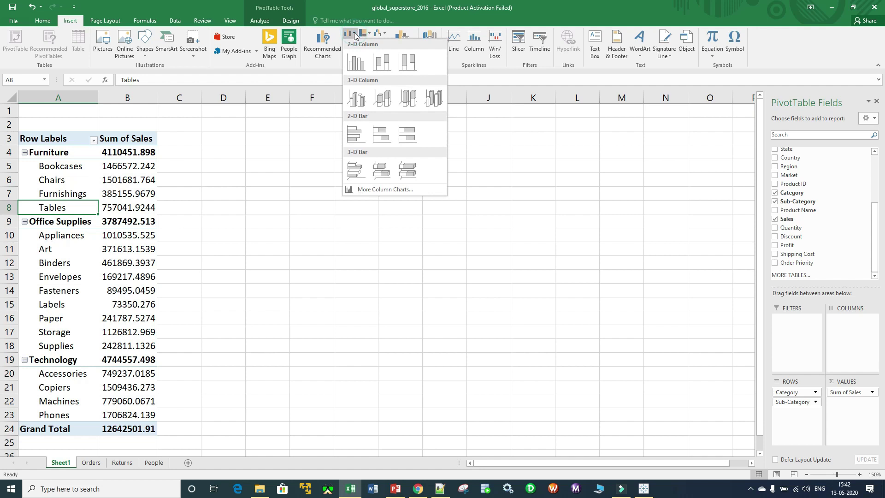
{"action": "left_click", "coordinate": [355, 97]}
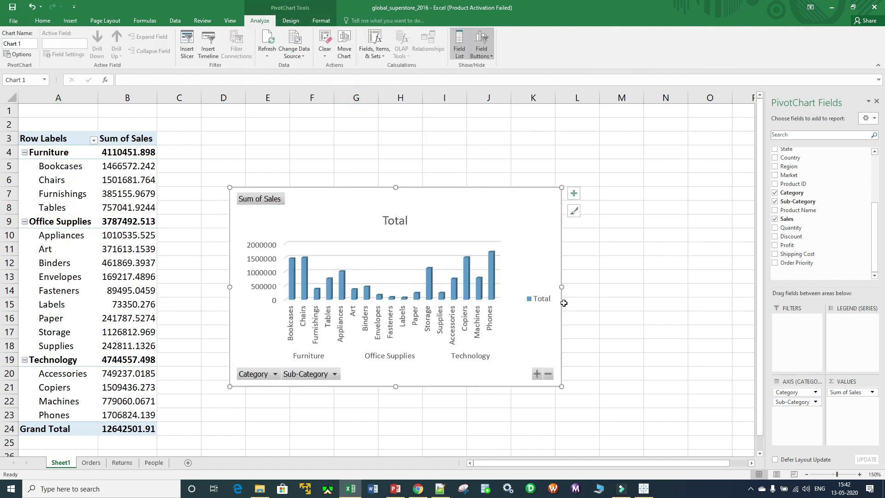
{"action": "left_click_drag", "start_coordinate": [549, 196], "coordinate": [616, 171]}
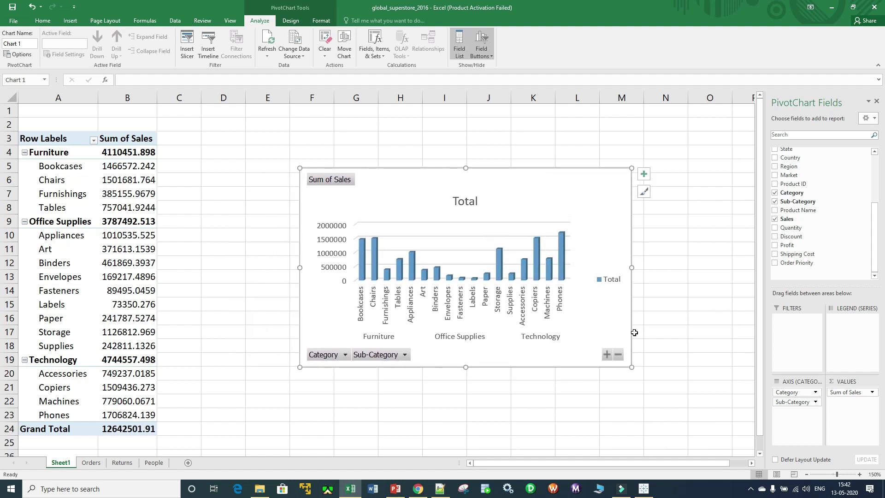
Step: Filter the PivotChart's Category field to show only Furniture
{"action": "left_click", "coordinate": [345, 354]}
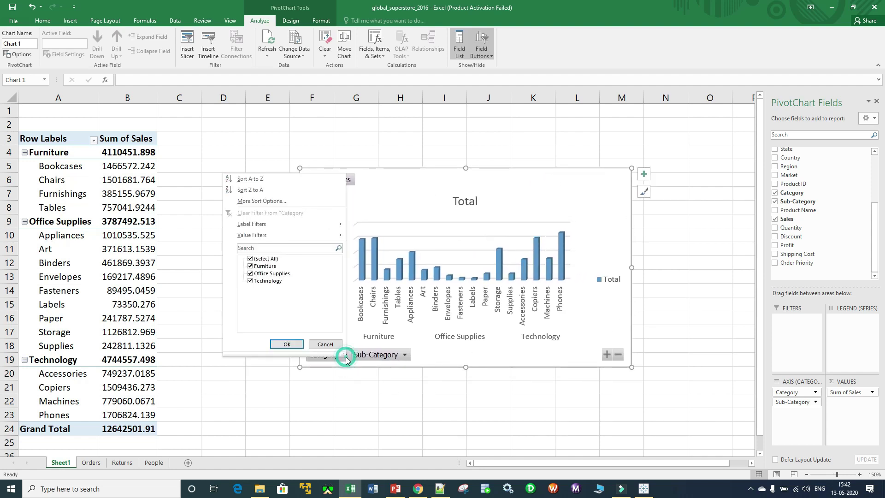
{"action": "left_click", "coordinate": [250, 259]}
{"action": "left_click", "coordinate": [250, 266]}
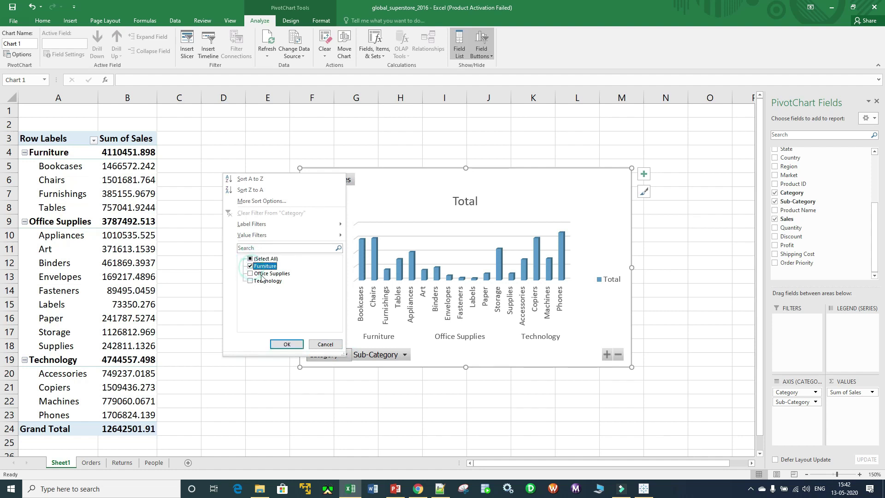
{"action": "left_click", "coordinate": [289, 343]}
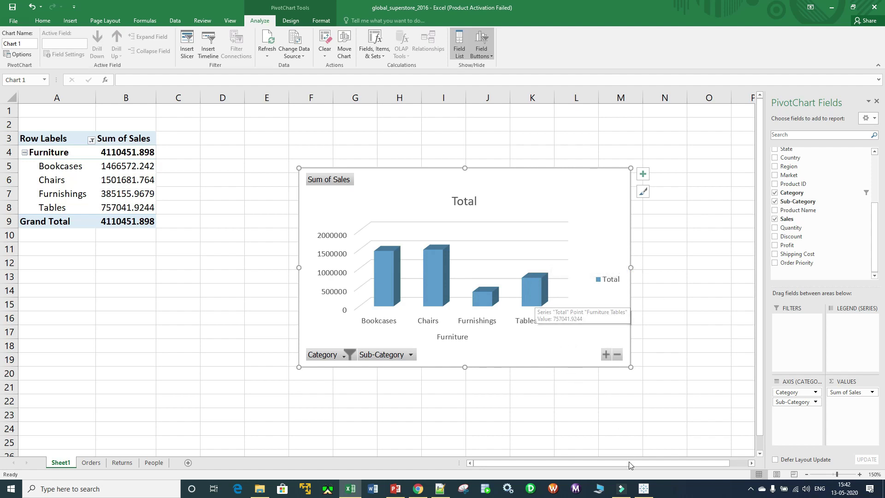
Step: Switch to Tableau Public, close its open workbook and relaunch the program from the desktop
{"action": "left_click", "coordinate": [643, 488]}
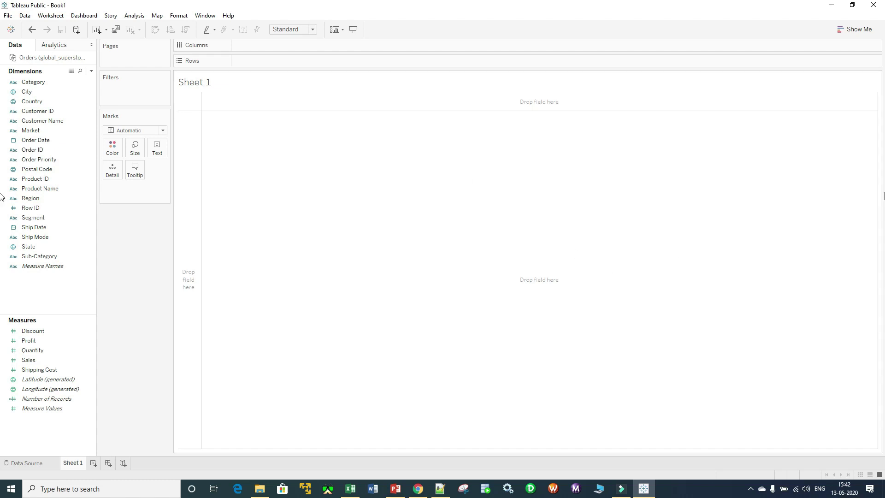
{"action": "left_click", "coordinate": [873, 5]}
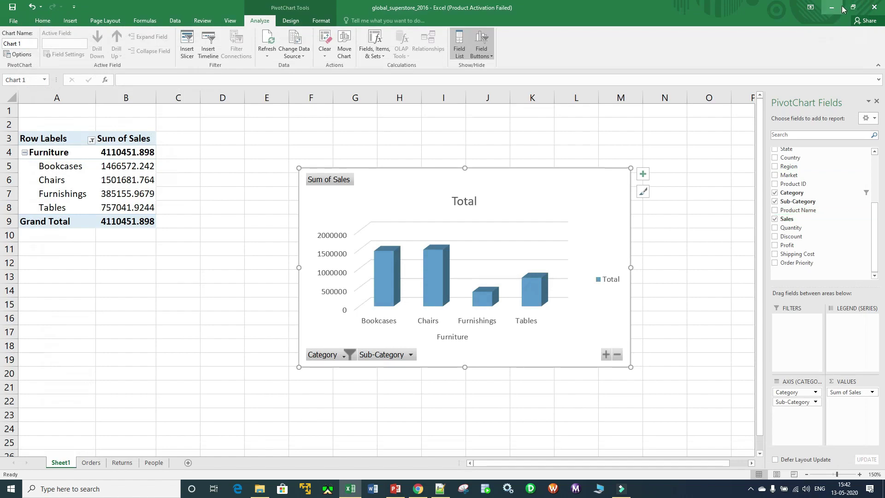
{"action": "left_click", "coordinate": [837, 9]}
{"action": "left_click", "coordinate": [829, 6]}
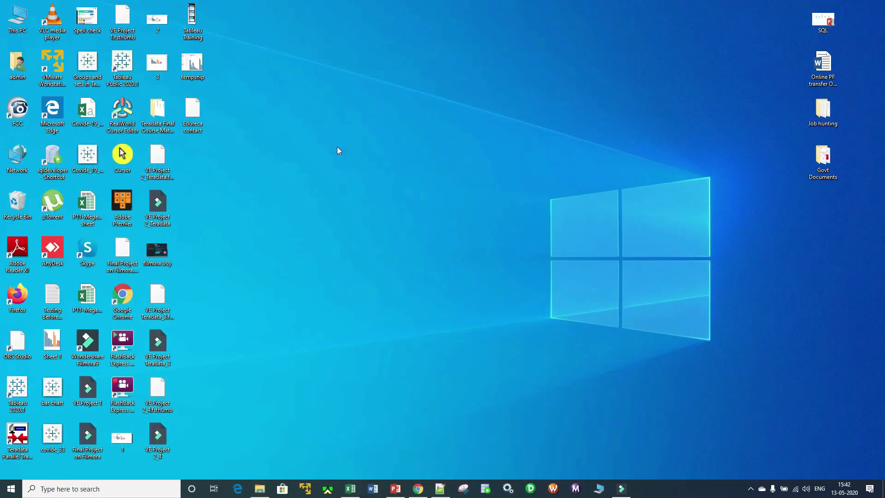
{"action": "double_click", "coordinate": [119, 63]}
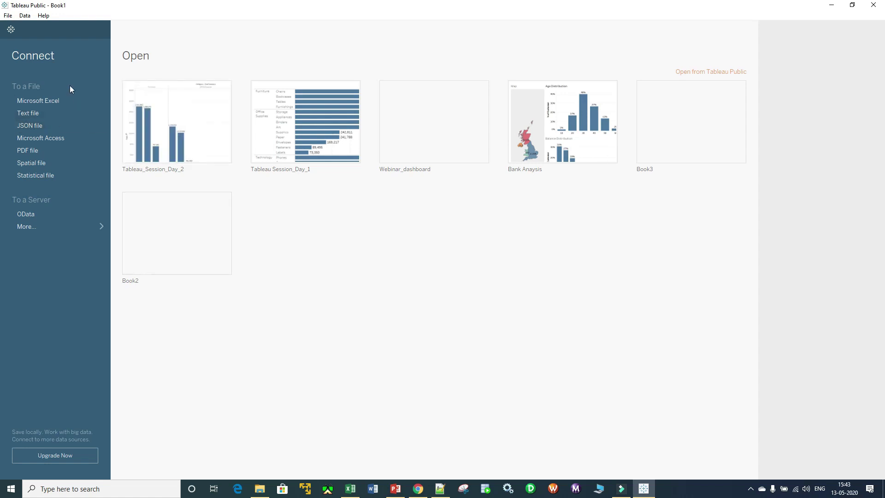
Step: Connect to the Microsoft Excel file global_superstore_2016 in the 1) My Course on Tableau folder
{"action": "left_click", "coordinate": [51, 101]}
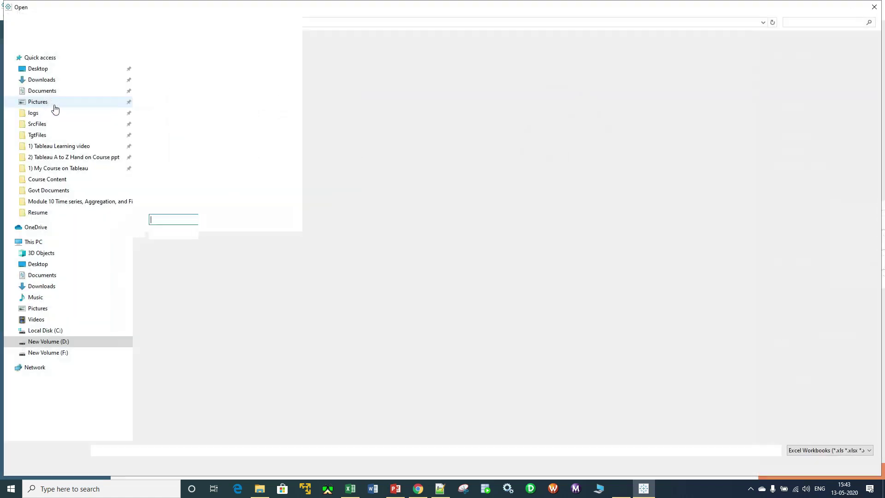
{"action": "left_click", "coordinate": [197, 142]}
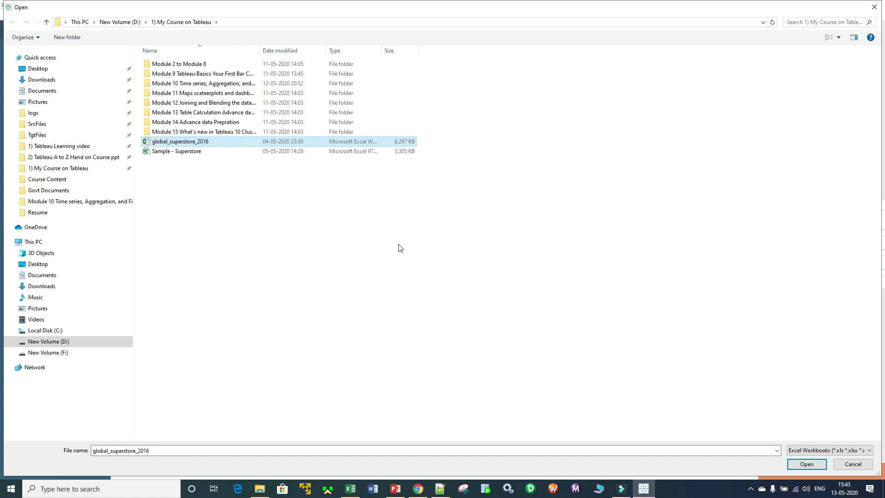
{"action": "left_click", "coordinate": [818, 467]}
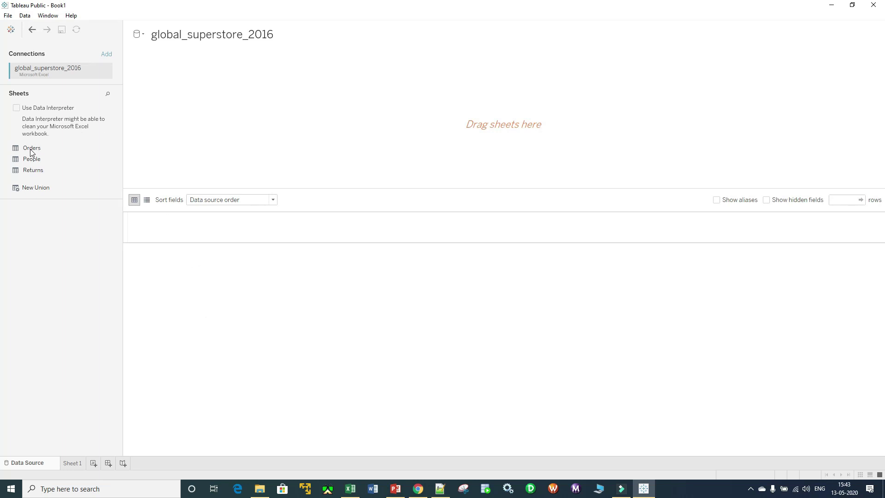
Step: Add the Orders sheet to the data source canvas and open the Sheet 1 worksheet
{"action": "left_click_drag", "start_coordinate": [32, 150], "coordinate": [227, 99]}
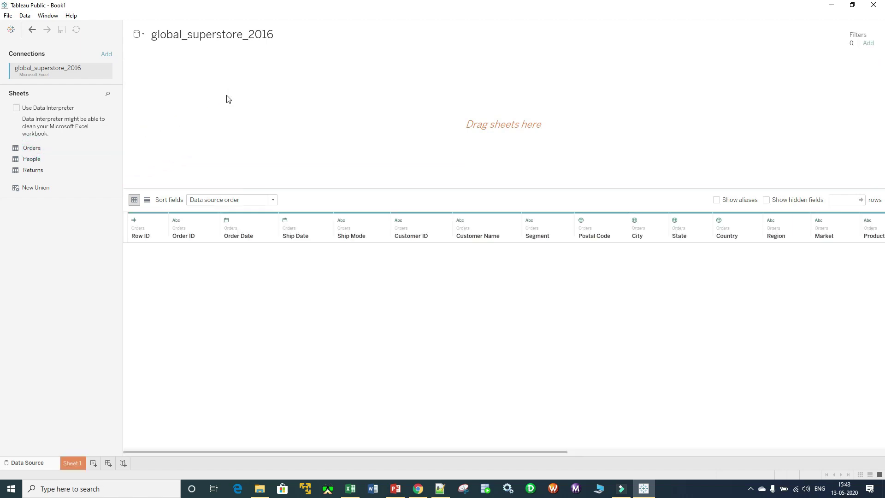
{"action": "left_click", "coordinate": [75, 463]}
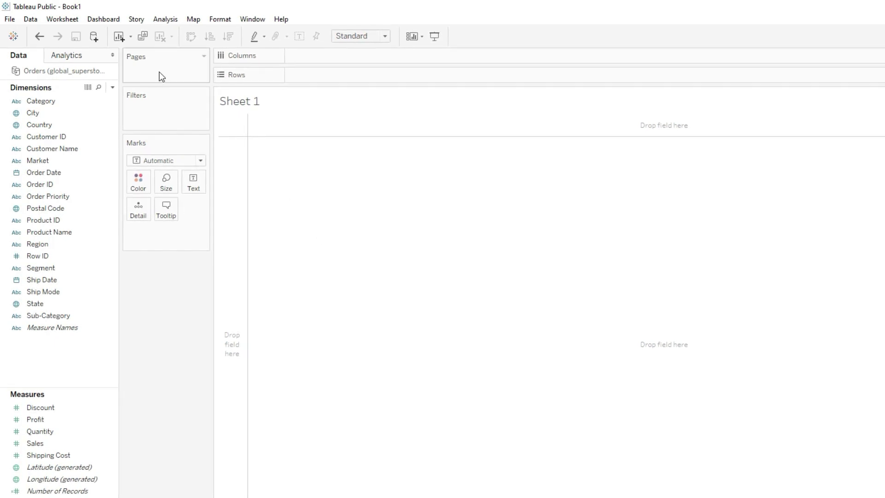
Step: Build a sales bar chart with Category and Sub-Category on Rows and Sales on Columns
{"action": "left_click_drag", "start_coordinate": [56, 102], "coordinate": [313, 82]}
{"action": "mouse_move", "coordinate": [48, 317]}
{"action": "left_mouse_down"}
{"action": "mouse_move", "coordinate": [191, 313]}
{"action": "mouse_move", "coordinate": [421, 82]}
{"action": "left_mouse_up"}
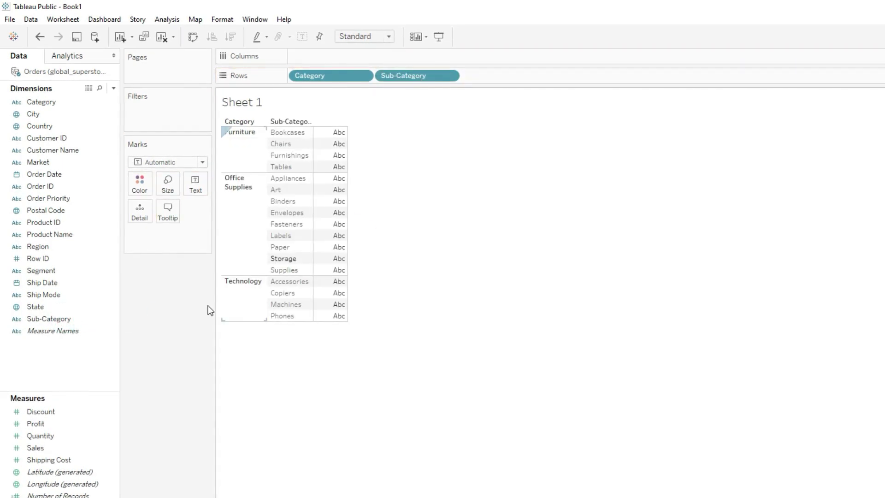
{"action": "left_click_drag", "start_coordinate": [41, 453], "coordinate": [317, 62]}
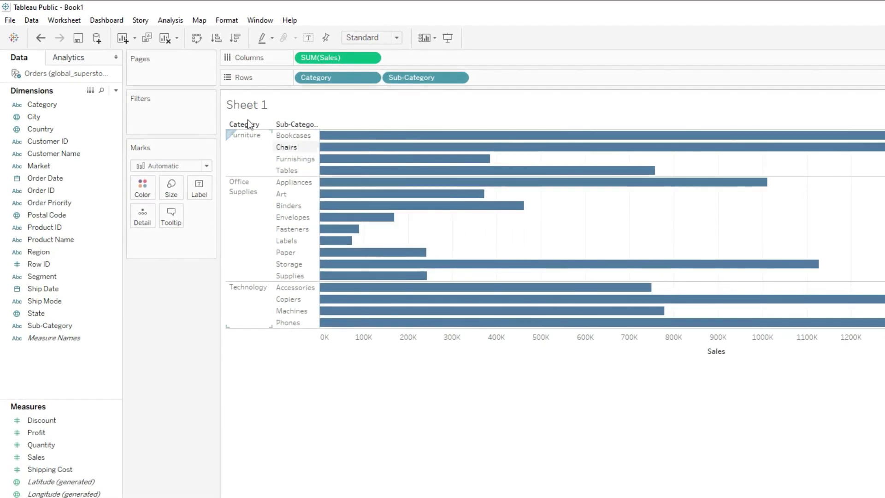
Step: Swap the chart's rows and columns, sort the sub-categories by descending Sales, and show mark labels
{"action": "left_click", "coordinate": [197, 38]}
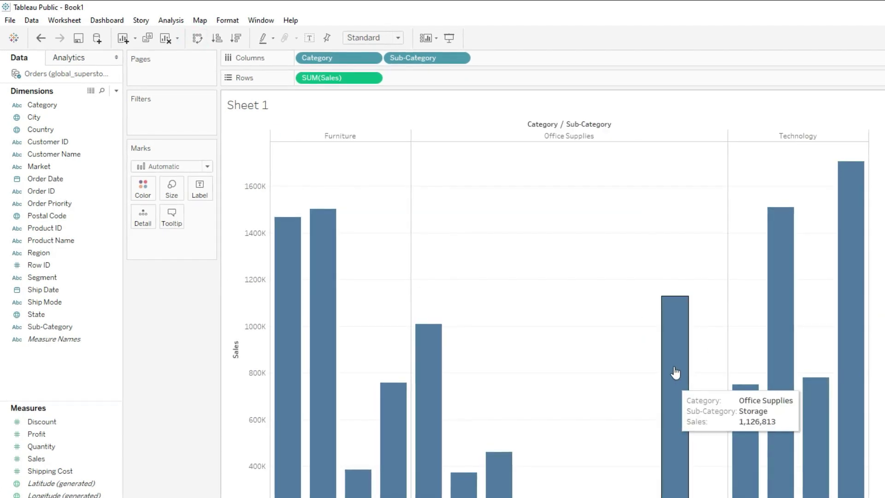
{"action": "left_click", "coordinate": [236, 334]}
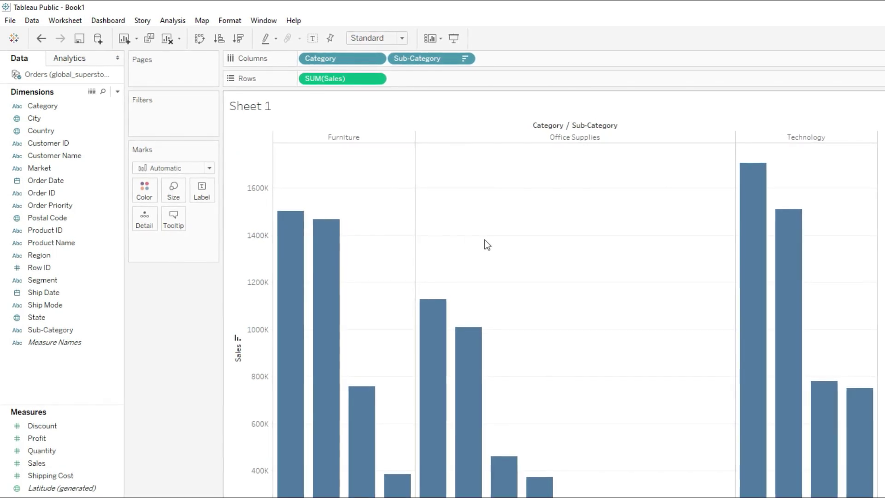
{"action": "left_click", "coordinate": [312, 39]}
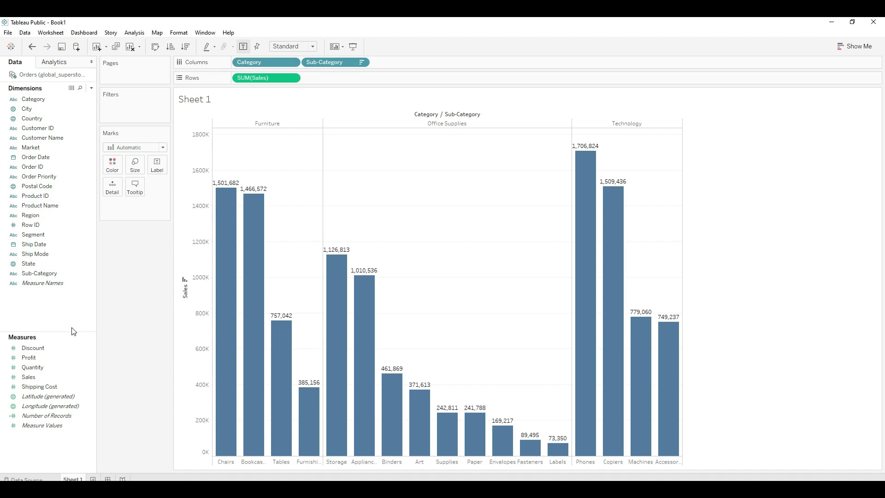
Step: Add Sub-Category as a worksheet filter with all its values selected
{"action": "left_click_drag", "start_coordinate": [40, 274], "coordinate": [124, 109]}
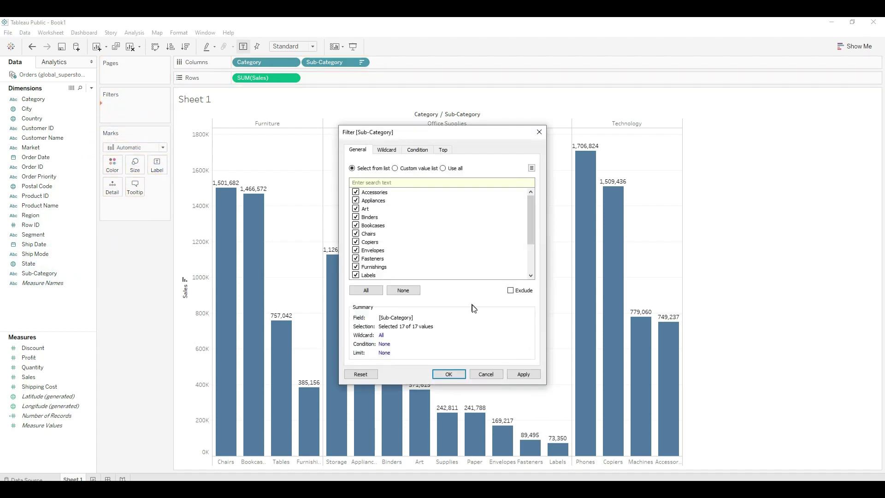
{"action": "left_click", "coordinate": [524, 375]}
{"action": "left_click", "coordinate": [449, 374]}
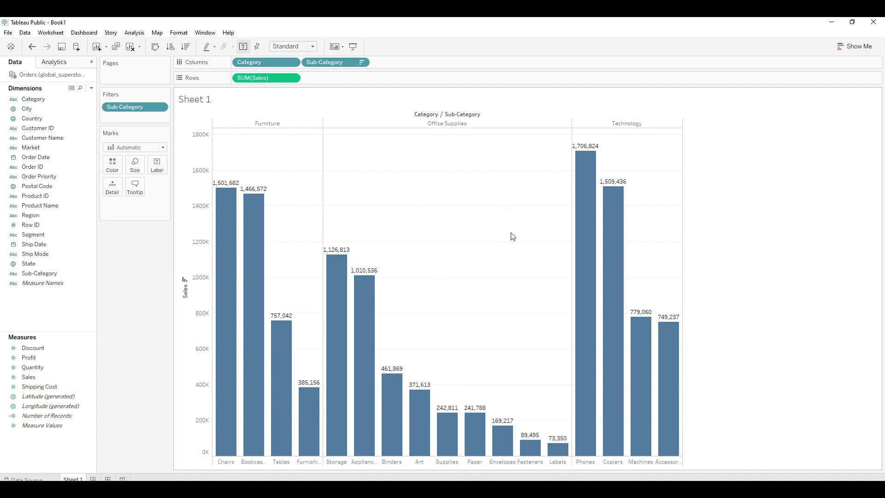
Step: Edit the Sub-Category filter to exclude Accessories, Appliances, Art and Binders, and apply it
{"action": "left_click", "coordinate": [160, 108]}
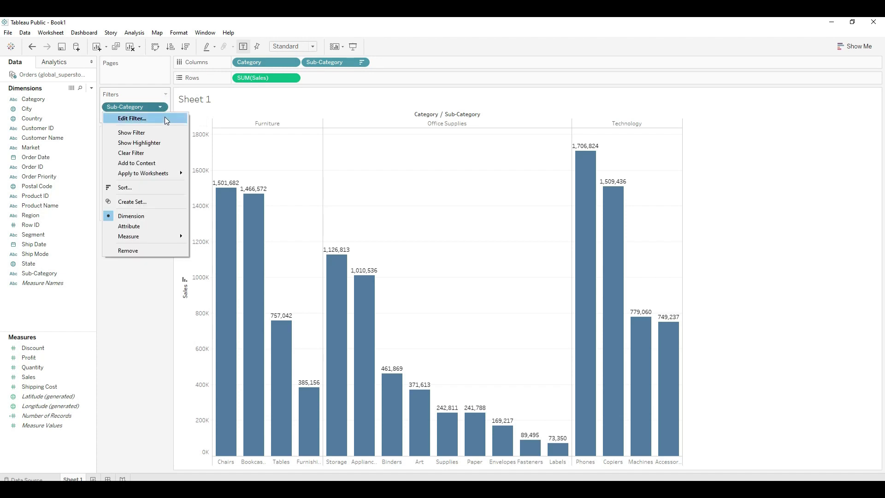
{"action": "left_click", "coordinate": [164, 117]}
{"action": "scroll", "coordinate": [529, 208], "scroll_direction": "down", "scroll_amount": 3}
{"action": "scroll", "coordinate": [529, 205], "scroll_direction": "up", "scroll_amount": 3}
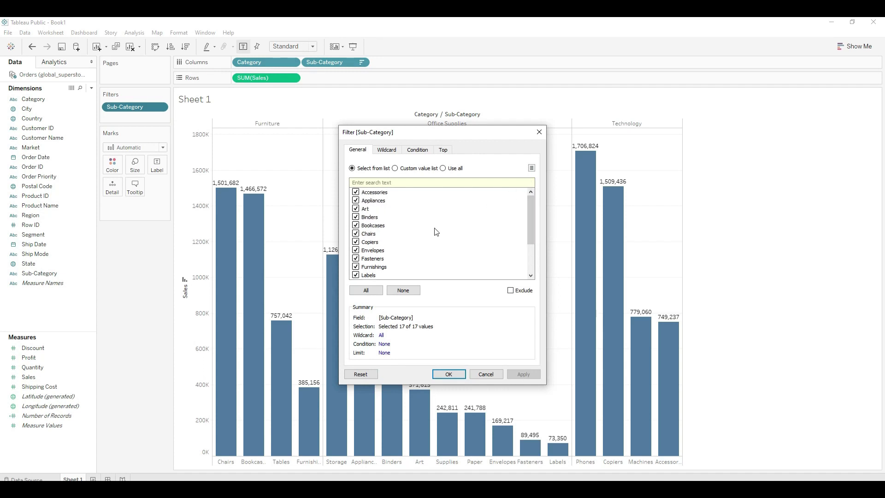
{"action": "left_click", "coordinate": [356, 192]}
{"action": "left_click", "coordinate": [356, 201]}
{"action": "left_click", "coordinate": [355, 209]}
{"action": "left_click", "coordinate": [355, 217]}
{"action": "left_click", "coordinate": [525, 374]}
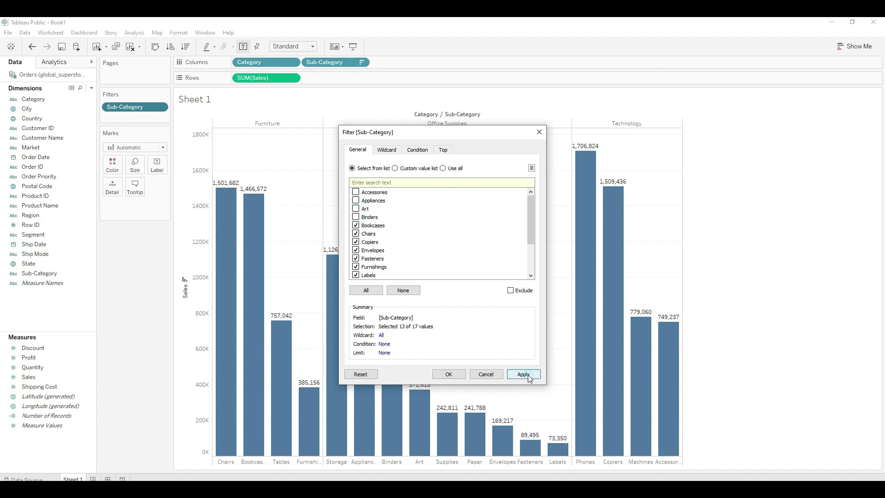
{"action": "left_click", "coordinate": [449, 374]}
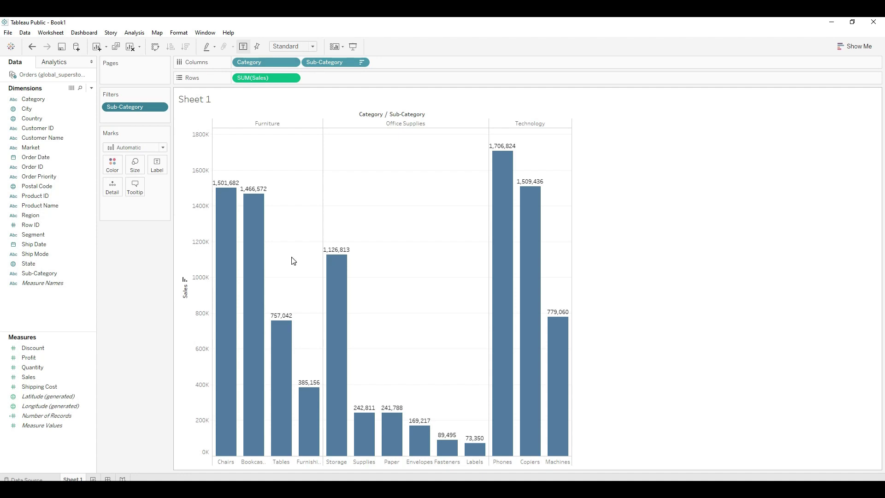
Step: Show the Sub-Category filter control beside the chart and use it to reselect all sub-categories
{"action": "left_click", "coordinate": [161, 107]}
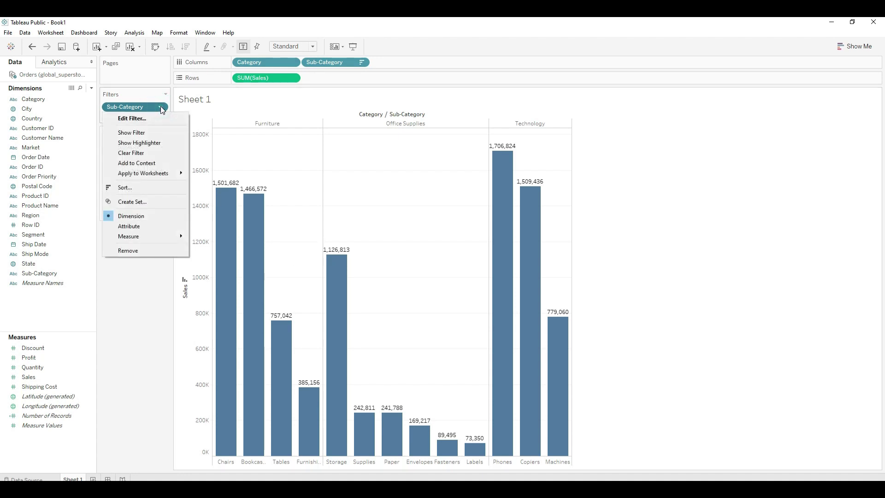
{"action": "left_click", "coordinate": [162, 131]}
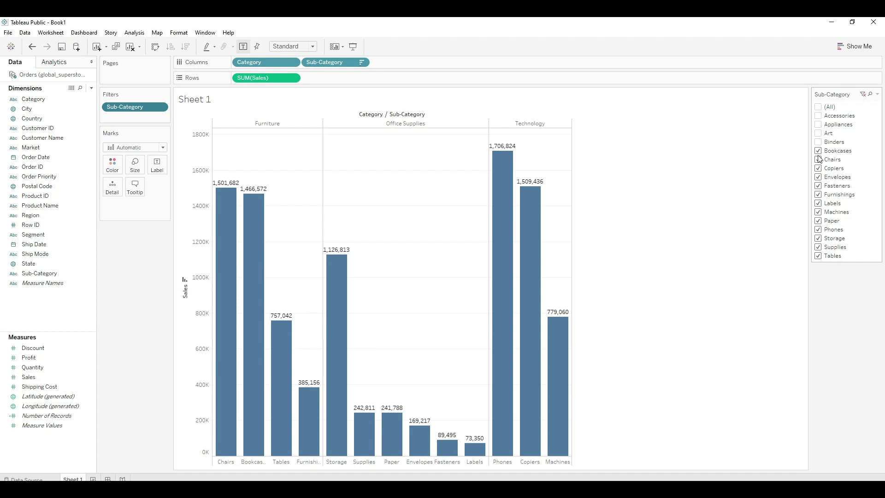
{"action": "left_click", "coordinate": [818, 142]}
{"action": "left_click", "coordinate": [820, 108]}
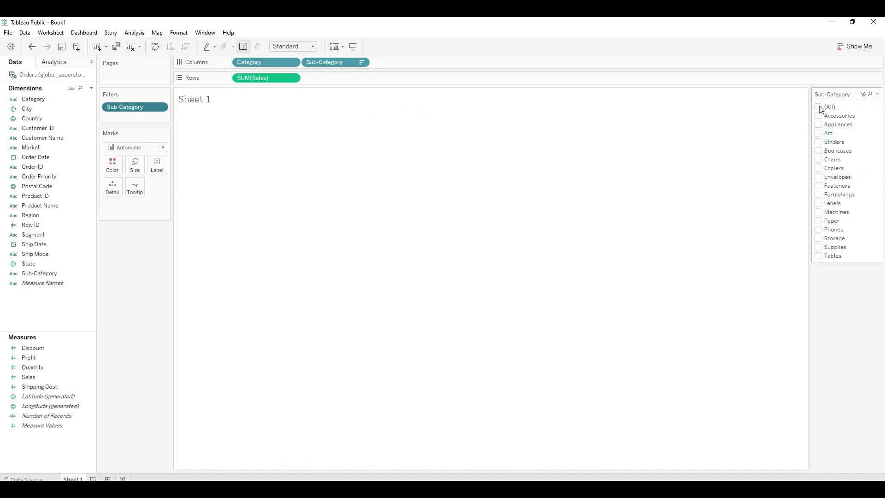
{"action": "left_click", "coordinate": [820, 108]}
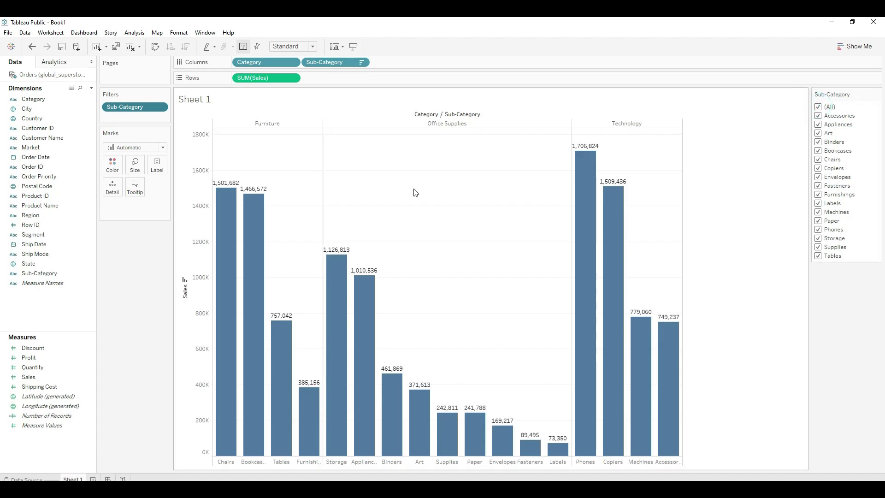
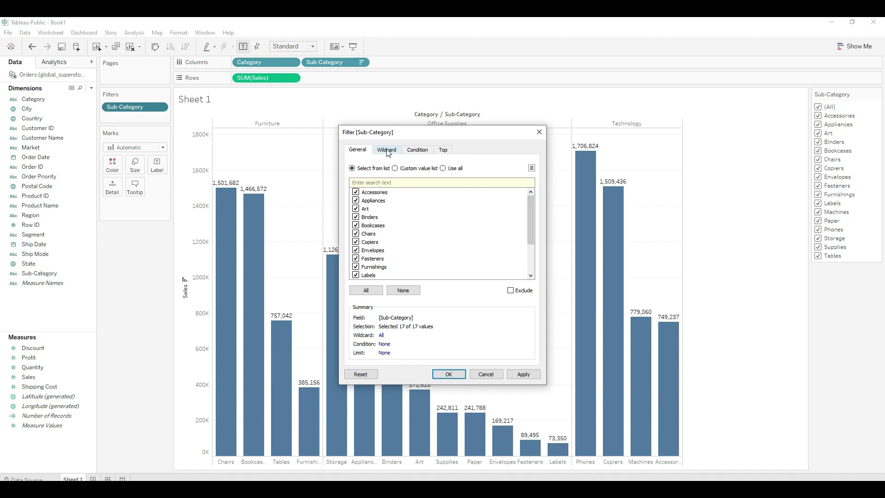
Step: Apply a wildcard to the Sub-Category filter that keeps only values starting with "A"
{"action": "left_click", "coordinate": [388, 150]}
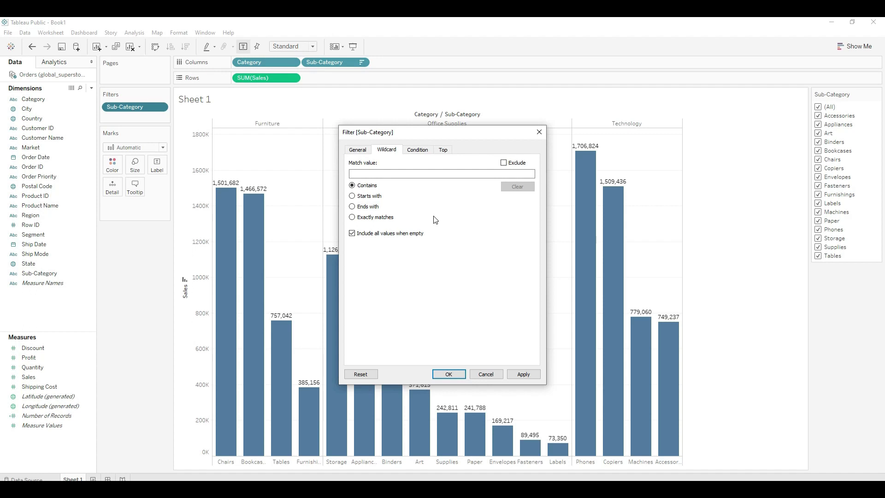
{"action": "key", "text": "Down"}
{"action": "left_click", "coordinate": [385, 174]}
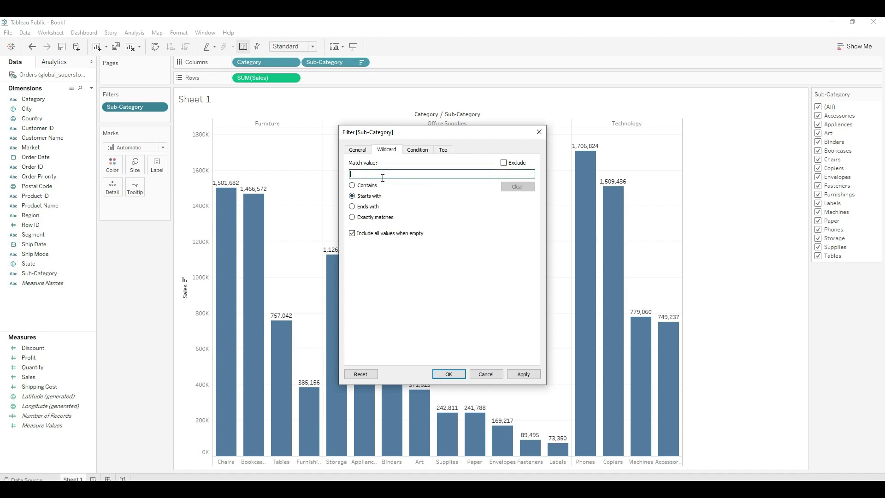
{"action": "type", "text": "A"}
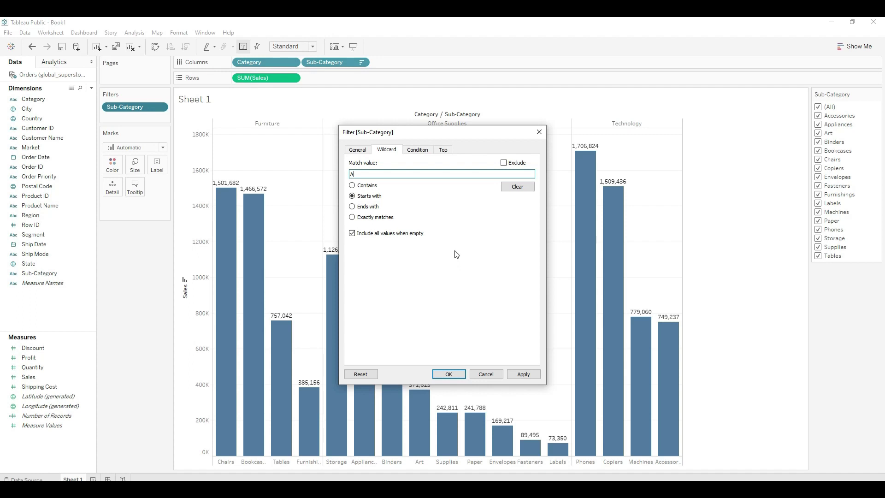
{"action": "left_click", "coordinate": [523, 374]}
{"action": "left_click", "coordinate": [457, 373]}
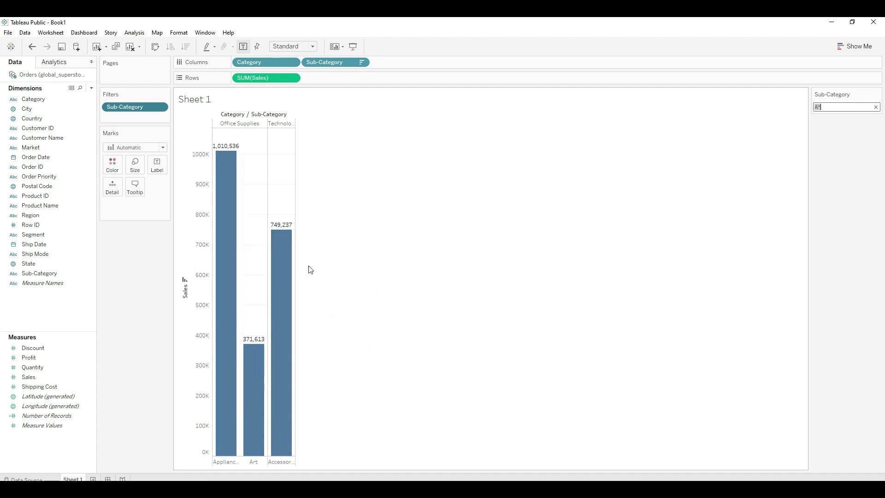
Step: Change the Sub-Category filter's wildcard to keep only values ending with "s" and apply it
{"action": "left_click", "coordinate": [159, 109]}
{"action": "left_click", "coordinate": [167, 116]}
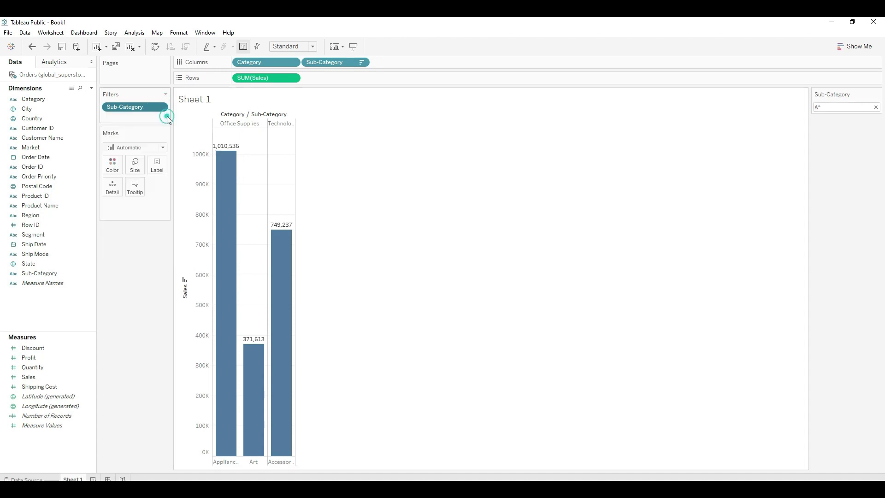
{"action": "left_click", "coordinate": [389, 150]}
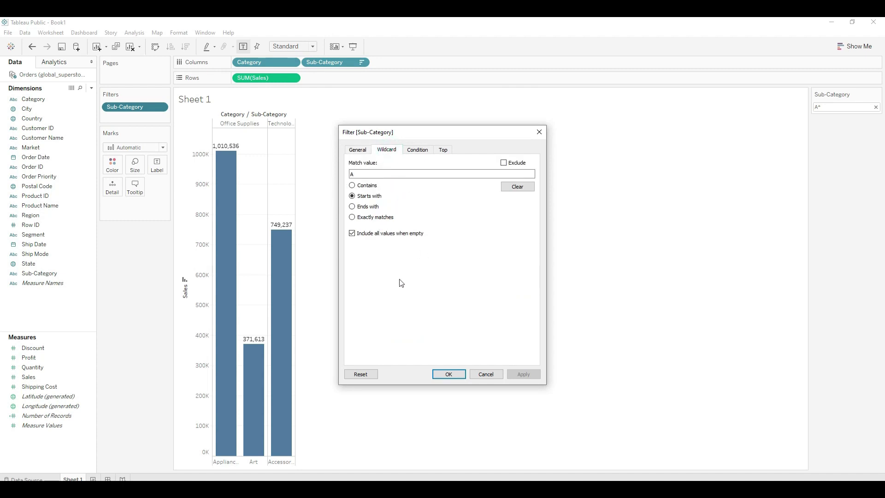
{"action": "left_click", "coordinate": [352, 206]}
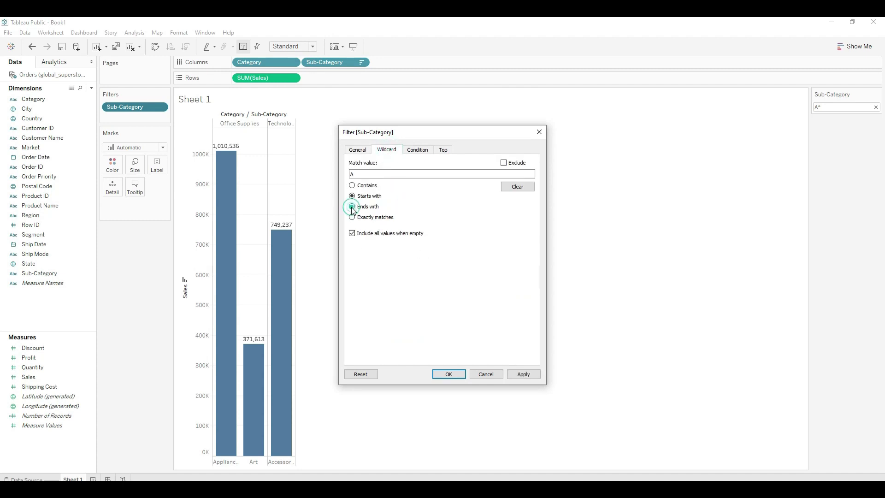
{"action": "left_click", "coordinate": [365, 173]}
{"action": "key", "text": "BackSpace"}
{"action": "type", "text": "s"}
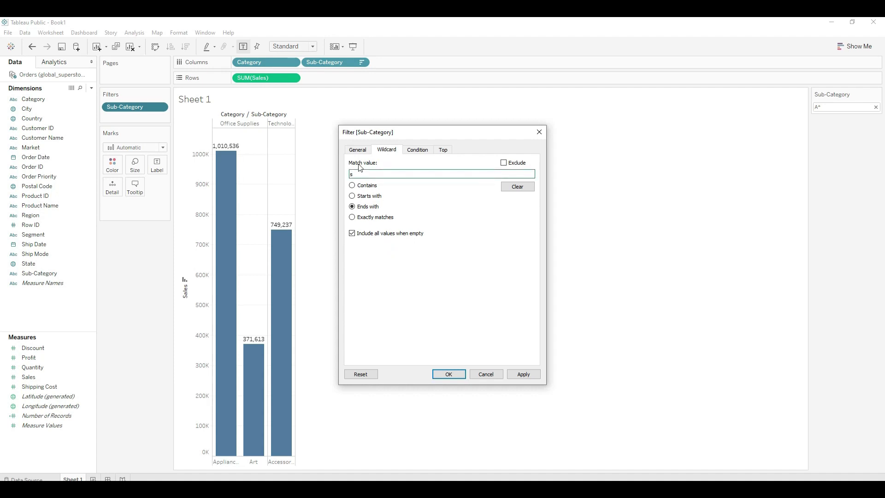
{"action": "left_click", "coordinate": [522, 374]}
{"action": "left_click", "coordinate": [454, 375]}
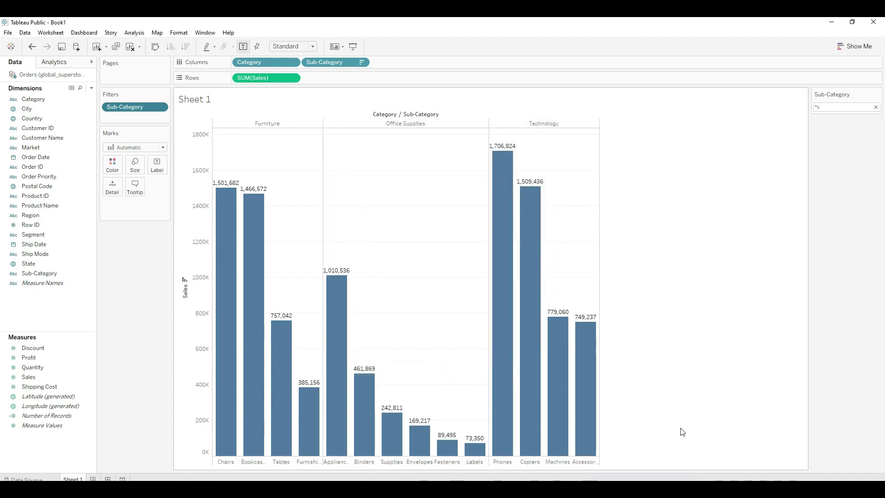
Step: Clear the Sub-Category filter's wildcard match value and set its match type to Contains
{"action": "left_click", "coordinate": [160, 107]}
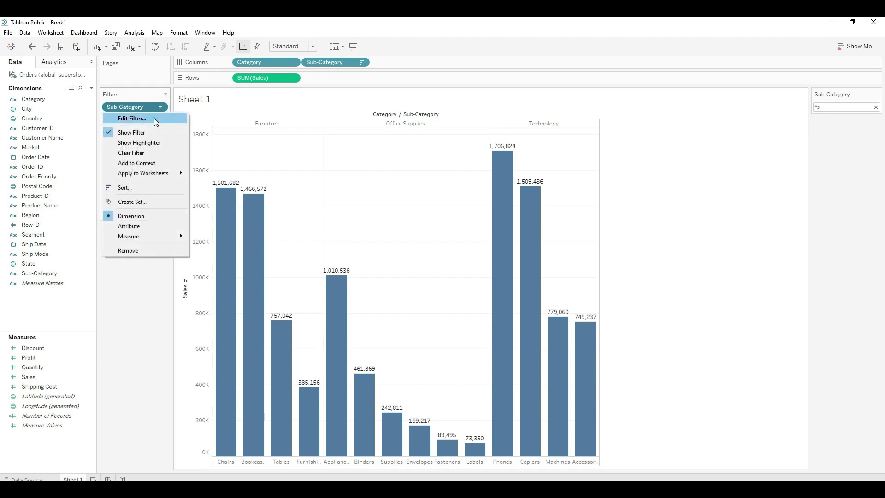
{"action": "left_click", "coordinate": [154, 118]}
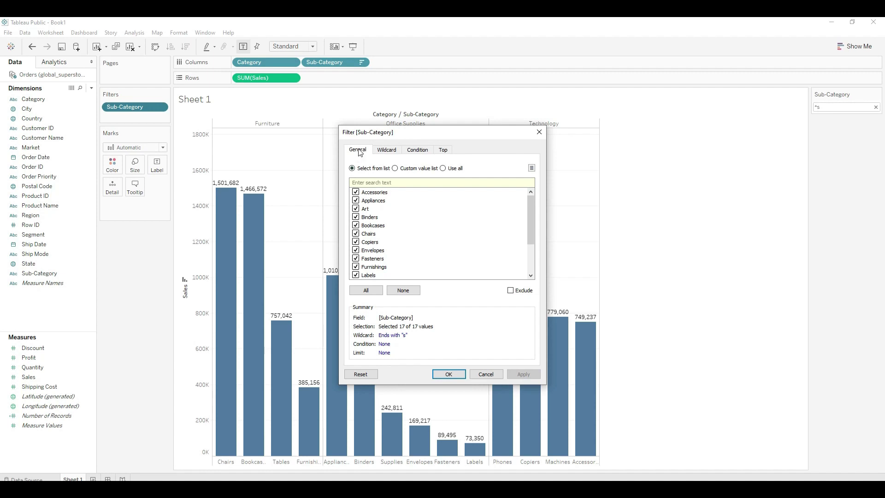
{"action": "left_click", "coordinate": [384, 150]}
{"action": "left_click", "coordinate": [358, 174]}
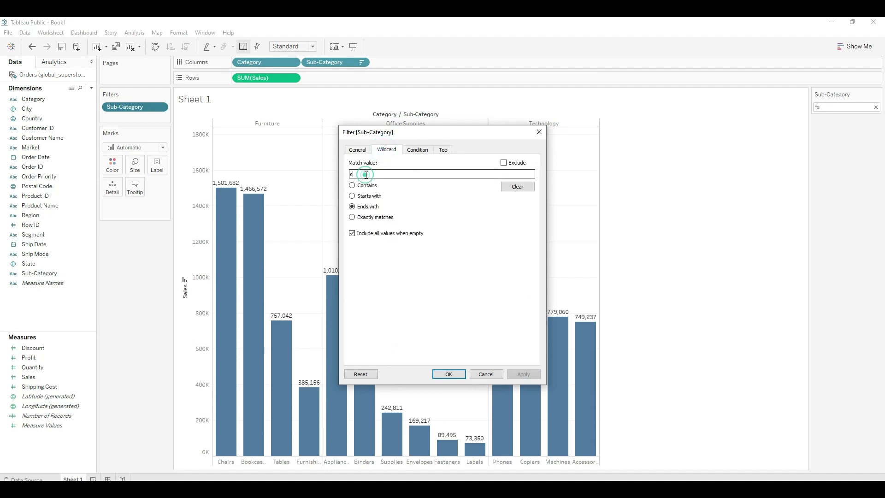
{"action": "key", "text": "BackSpace"}
{"action": "left_click", "coordinate": [352, 185]}
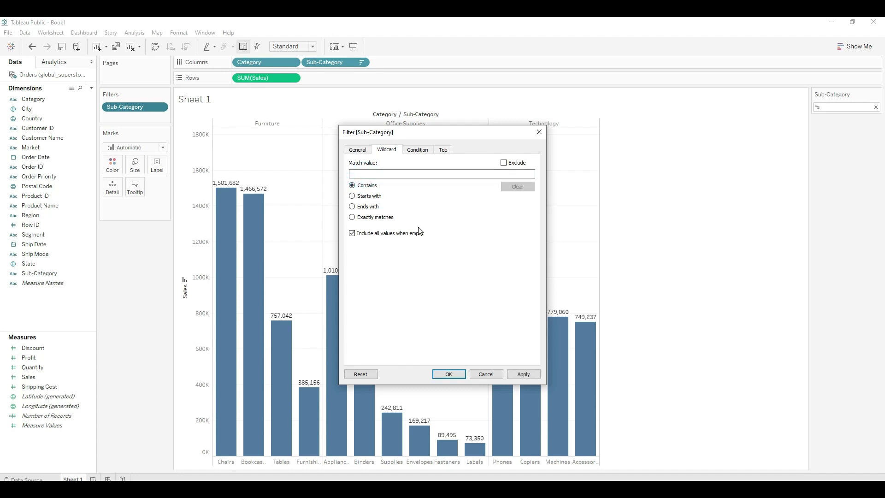
Step: Add a by-field condition to the Sub-Category filter keeping values whose Sum of Sales is > 1000000, and apply it
{"action": "left_click", "coordinate": [424, 154]}
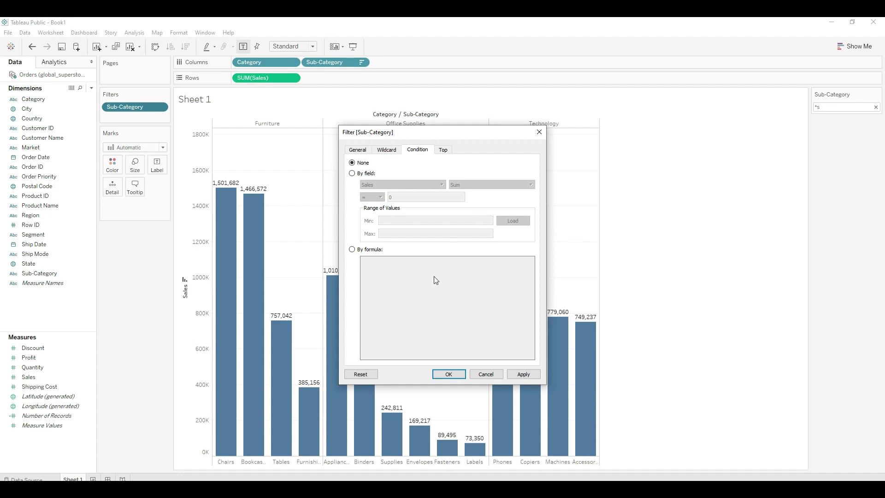
{"action": "left_click", "coordinate": [352, 174]}
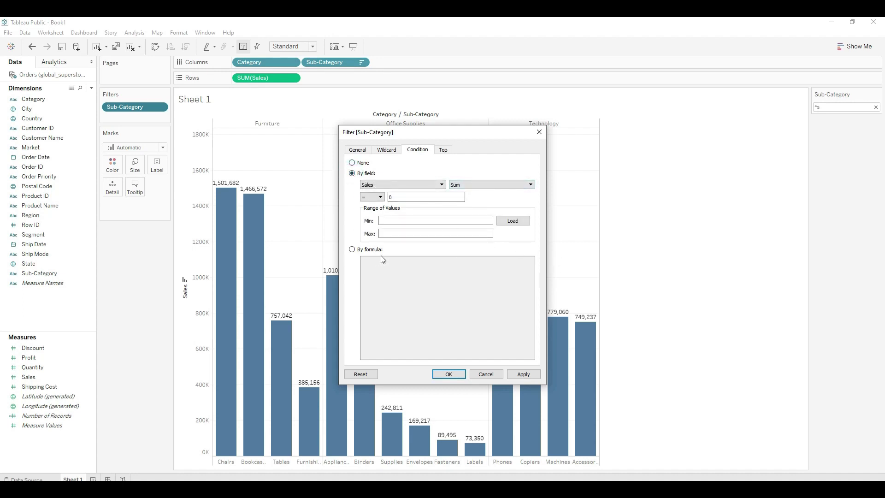
{"action": "left_click", "coordinate": [380, 197]}
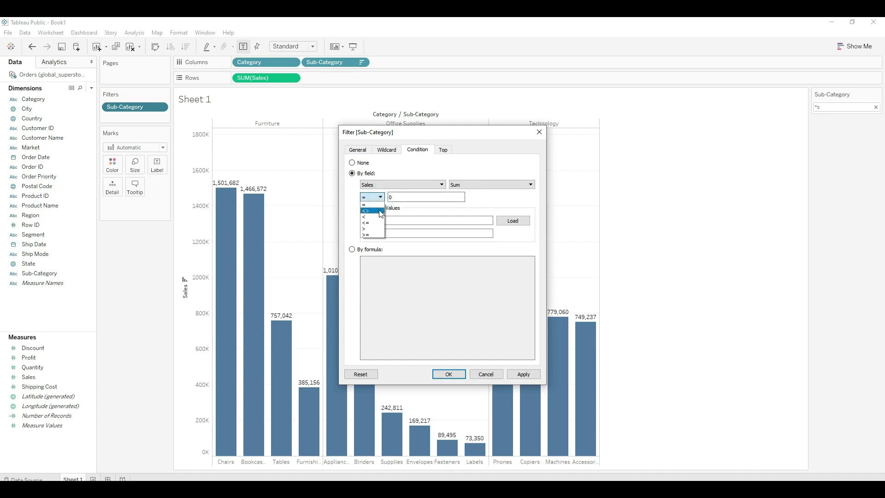
{"action": "left_click", "coordinate": [378, 228]}
{"action": "left_click", "coordinate": [398, 198]}
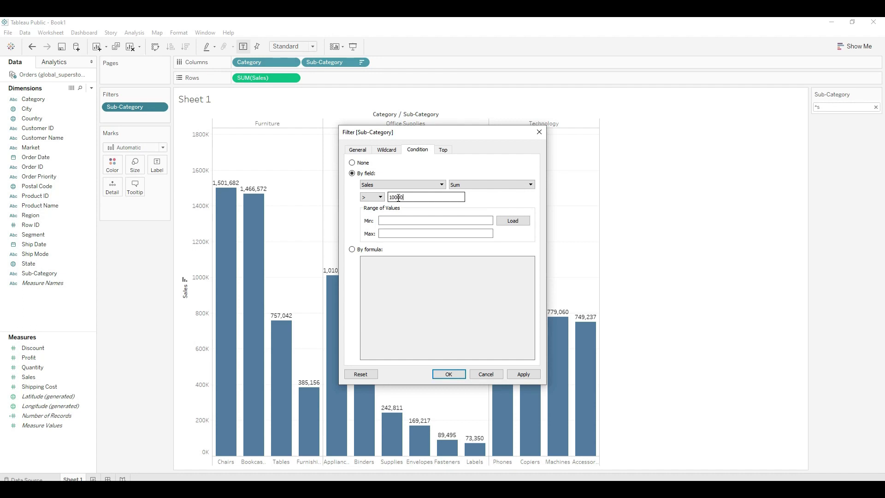
{"action": "type", "text": "1000000"}
{"action": "left_click", "coordinate": [523, 374]}
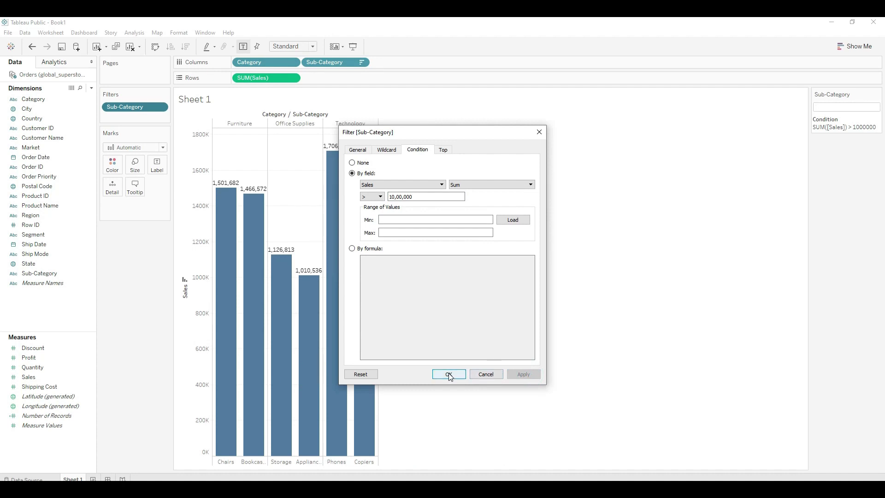
{"action": "left_click", "coordinate": [448, 375]}
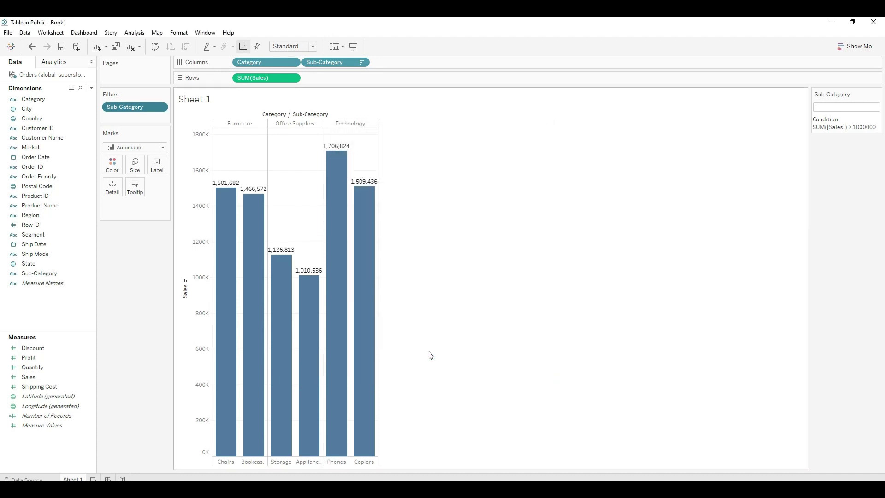
Step: Edit the Sub-Category filter and set its condition to None
{"action": "left_click", "coordinate": [161, 108]}
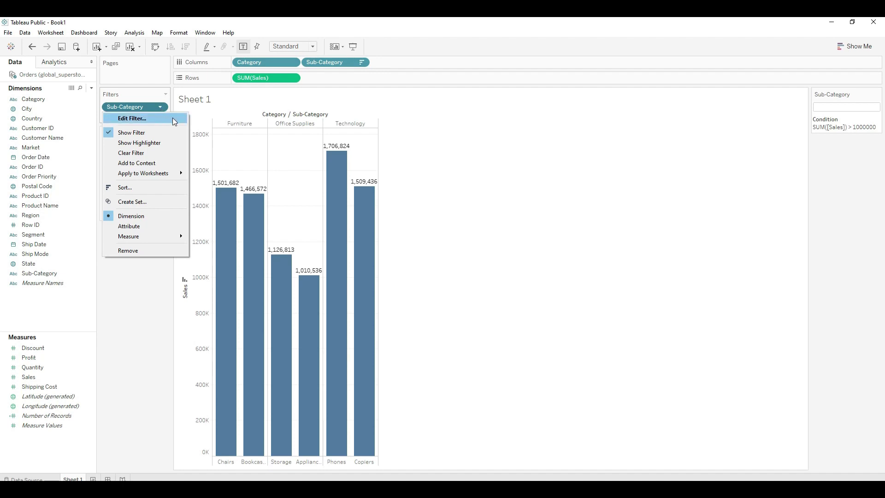
{"action": "left_click", "coordinate": [173, 119]}
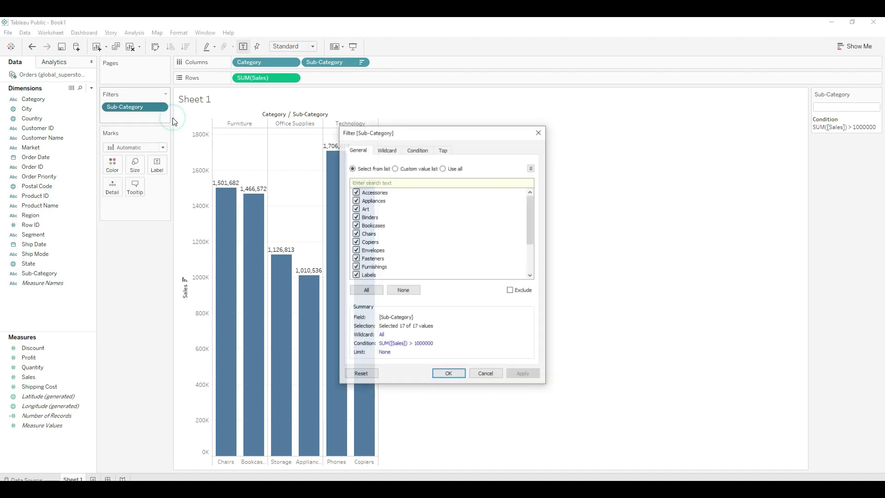
{"action": "left_click", "coordinate": [417, 151]}
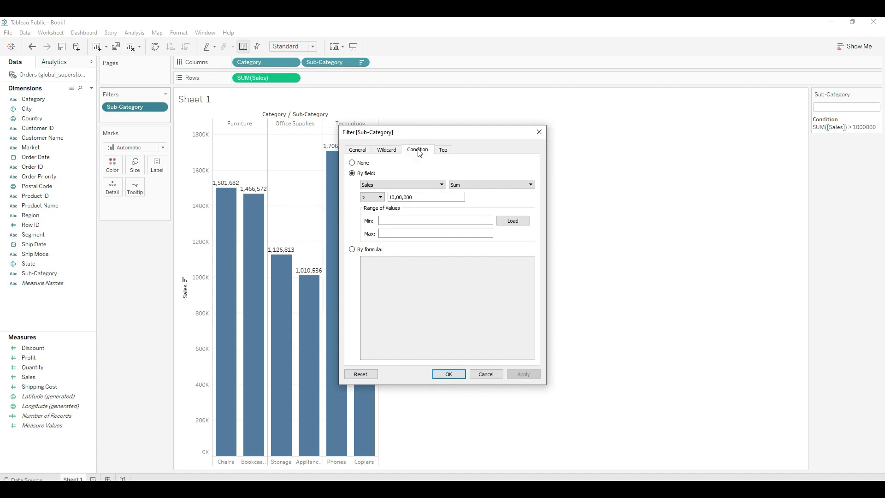
{"action": "left_click", "coordinate": [352, 163]}
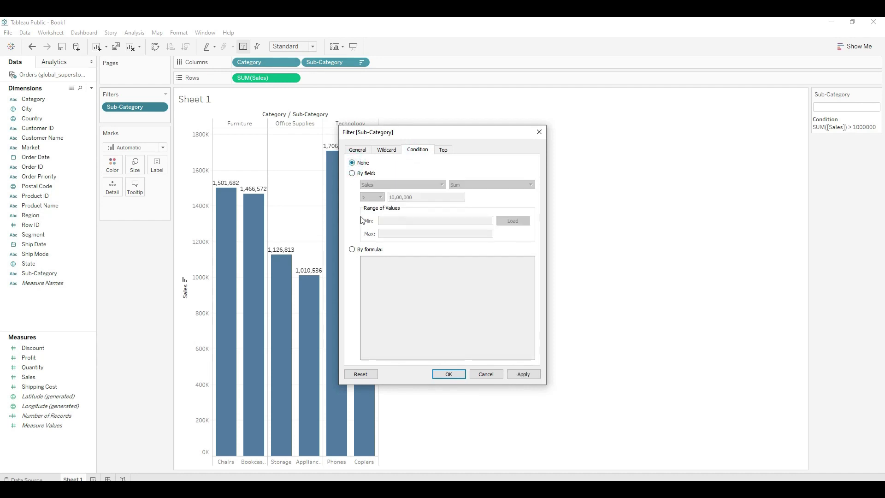
Step: Limit the Sub-Category filter by field to the Top 5 by Sum of Sales and apply it
{"action": "left_click", "coordinate": [446, 151]}
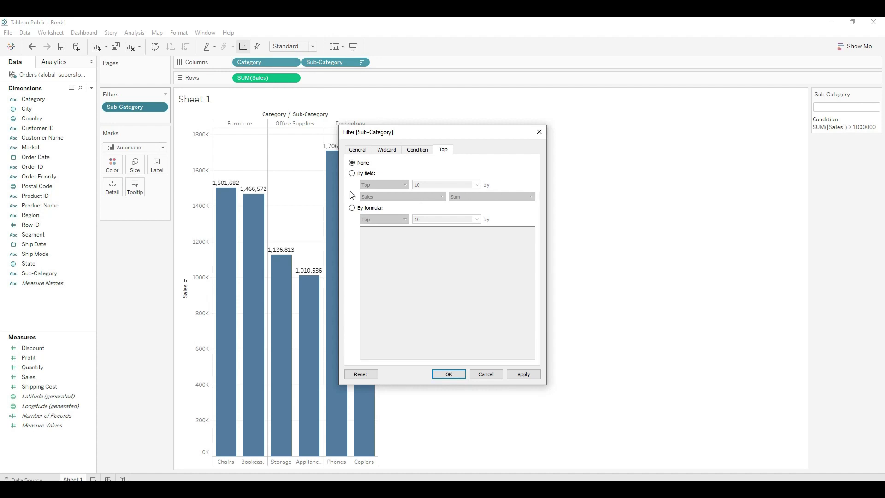
{"action": "left_click", "coordinate": [352, 174]}
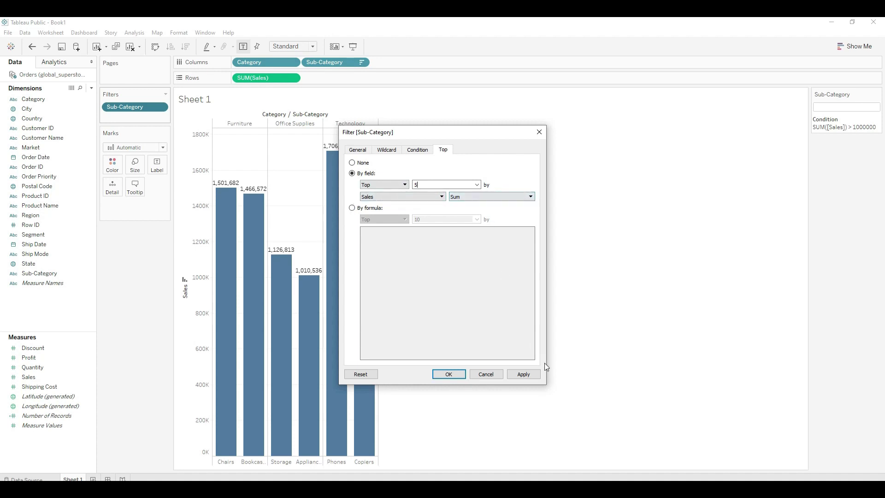
{"action": "left_click", "coordinate": [523, 374]}
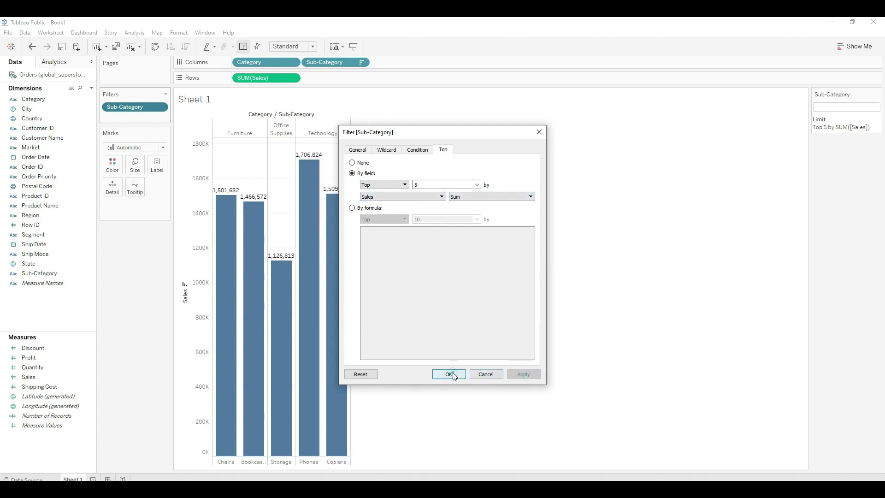
{"action": "left_click", "coordinate": [450, 373]}
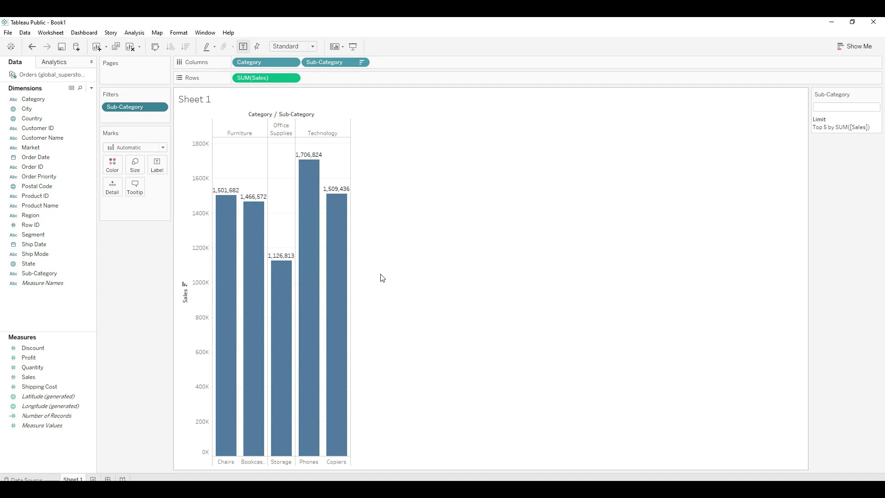
{"action": "left_click", "coordinate": [186, 285]}
{"action": "left_click", "coordinate": [185, 284]}
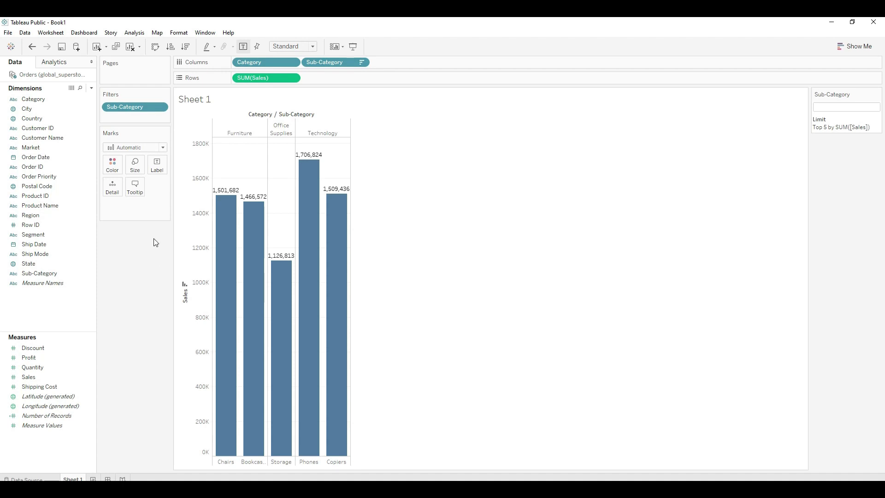
Step: Change the Sub-Category filter's limit to the Bottom 5 by Sum of Sales and apply it
{"action": "left_click", "coordinate": [160, 107]}
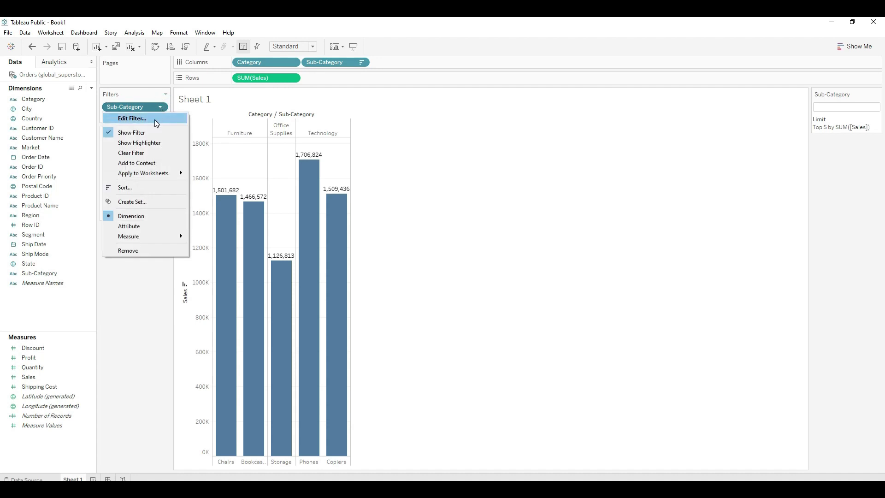
{"action": "left_click", "coordinate": [155, 119]}
{"action": "left_click", "coordinate": [443, 150]}
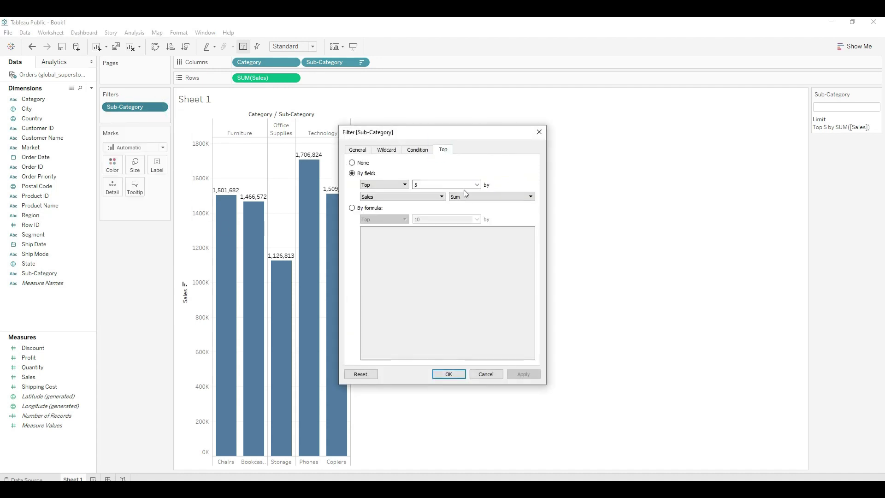
{"action": "left_click", "coordinate": [404, 184]}
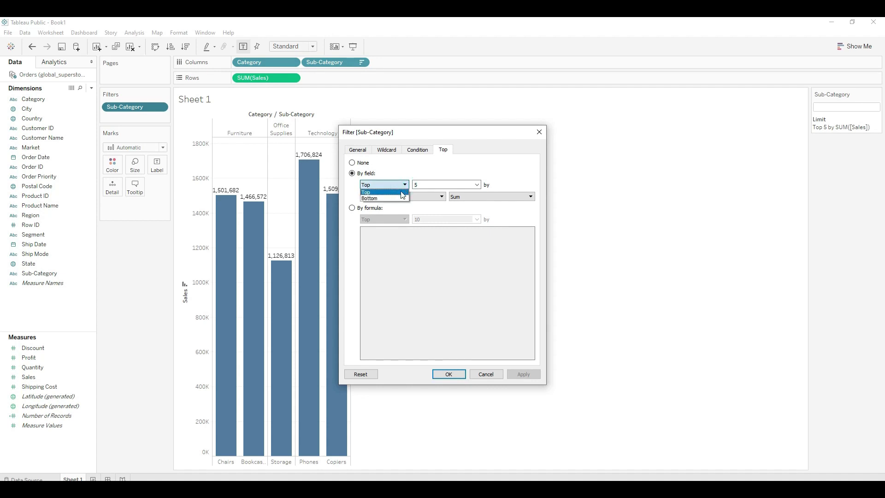
{"action": "left_click", "coordinate": [389, 198]}
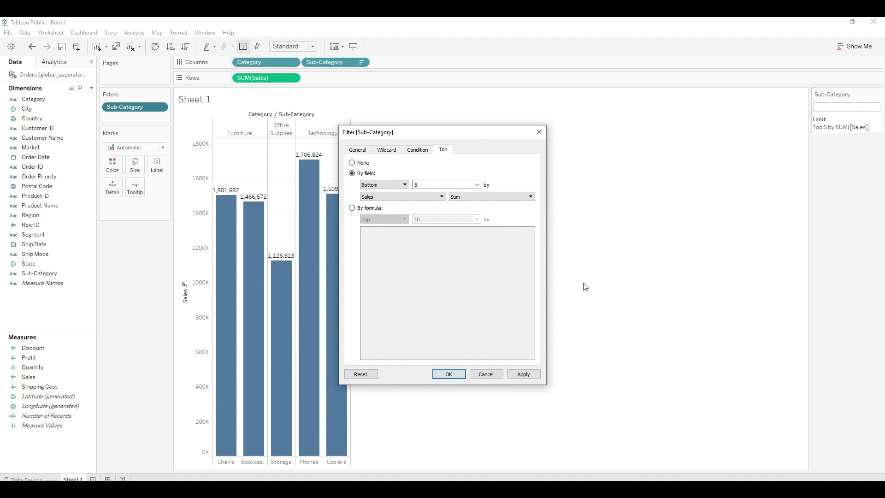
{"action": "left_click", "coordinate": [523, 374]}
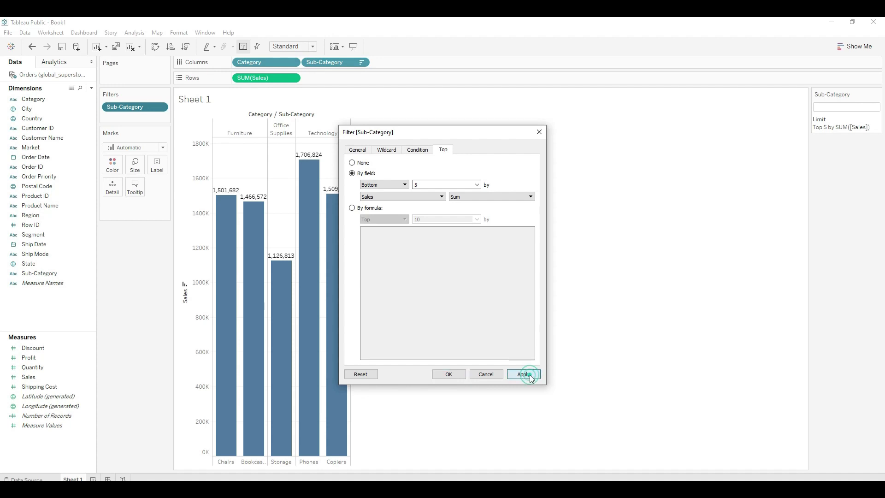
{"action": "left_click", "coordinate": [461, 373]}
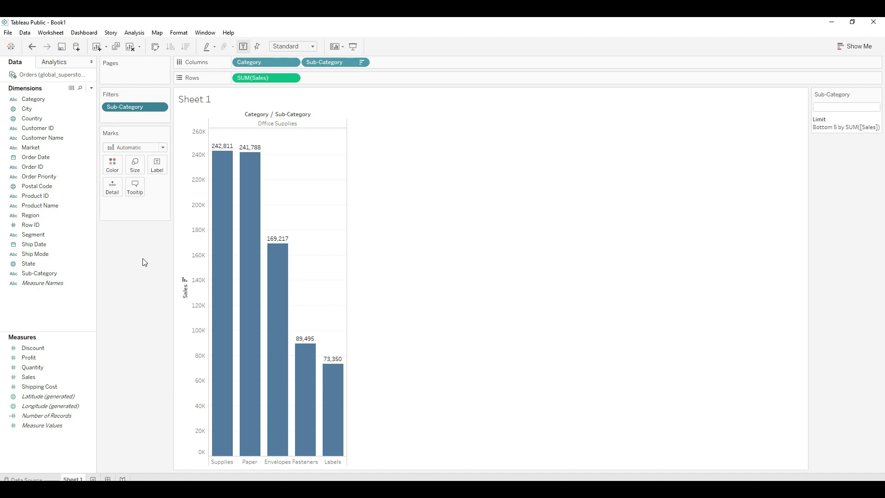
Step: Replace the Sub-Category filter with a newly shown one from the Sub-Category dimension, and place its filter card below the Marks card
{"action": "left_click_drag", "start_coordinate": [132, 107], "coordinate": [137, 283]}
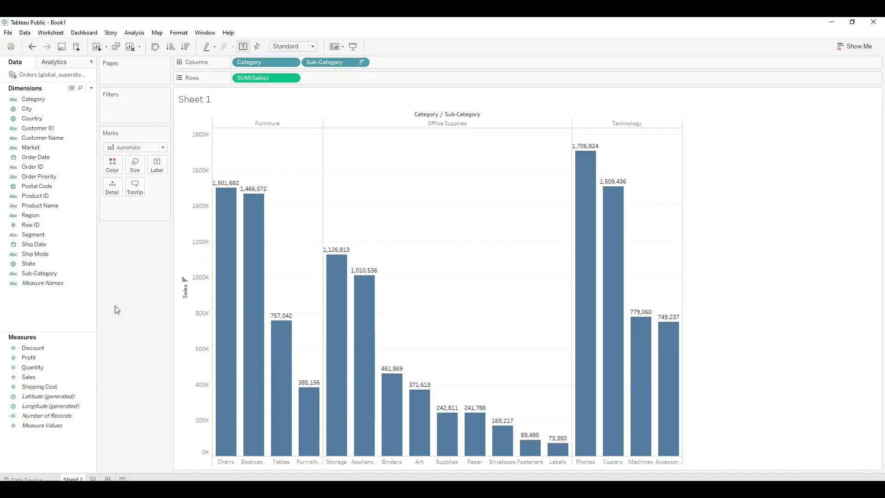
{"action": "left_click", "coordinate": [90, 273]}
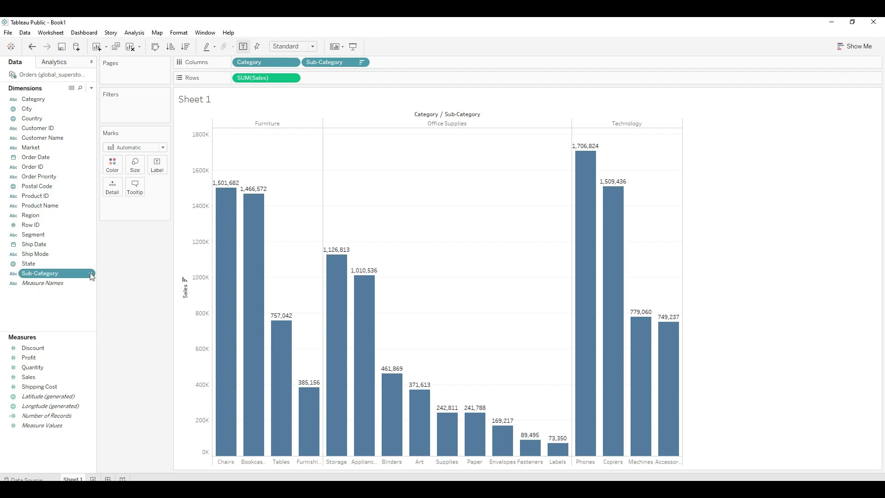
{"action": "left_click", "coordinate": [91, 275]}
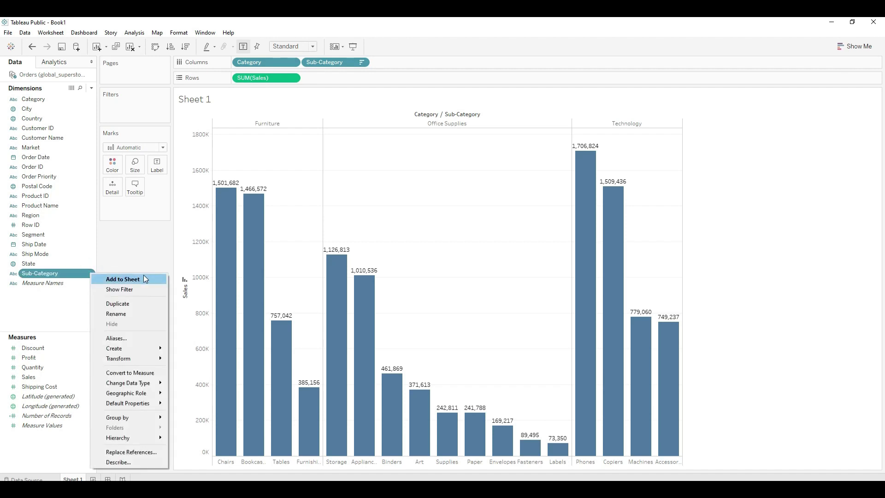
{"action": "left_click", "coordinate": [145, 293]}
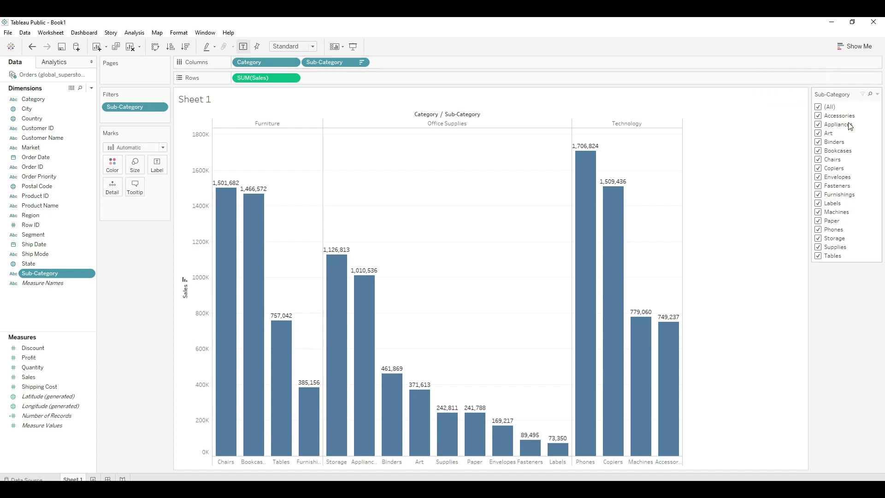
{"action": "left_click_drag", "start_coordinate": [845, 90], "coordinate": [131, 257]}
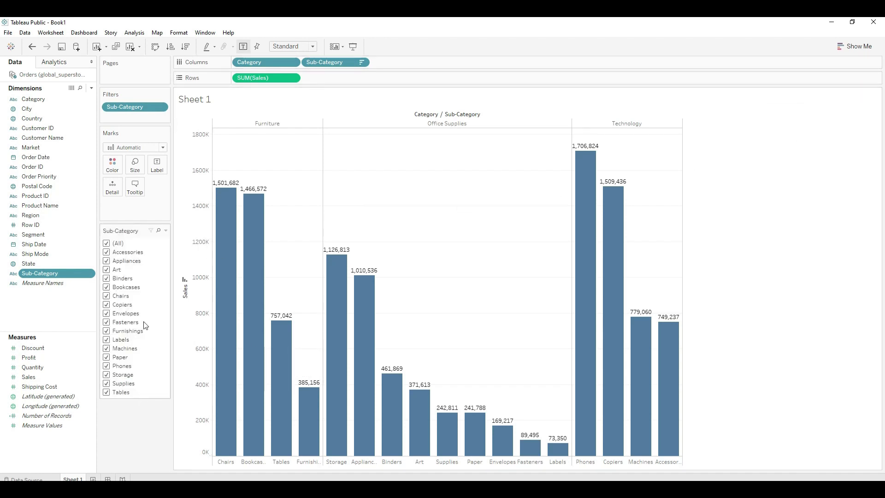